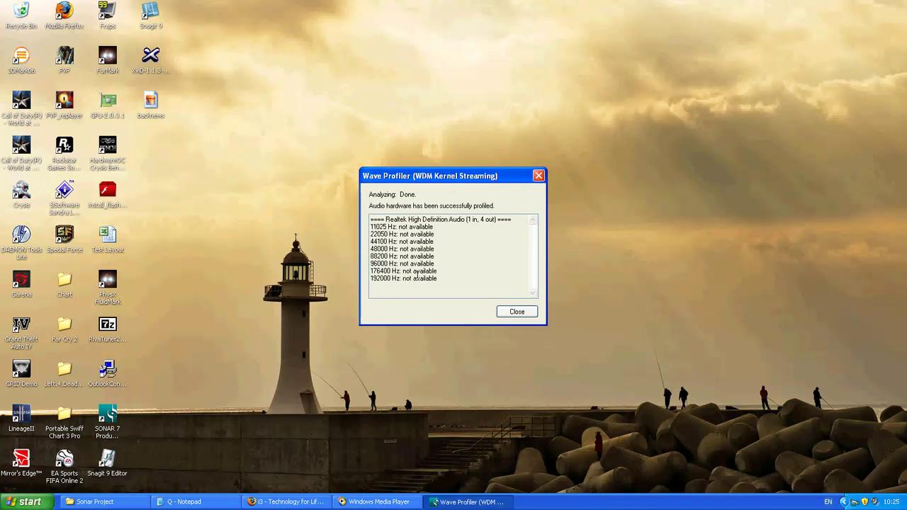
Close the Wave Profiler results, choose to use the Realtek HD Audio Input driver anyway, and dismiss the Quick Start window
mouse_move(439, 278)
mouse_down()
mouse_move(371, 269)
mouse_move(372, 220)
mouse_move(370, 248)
mouse_move(449, 275)
mouse_up()
click(518, 312)
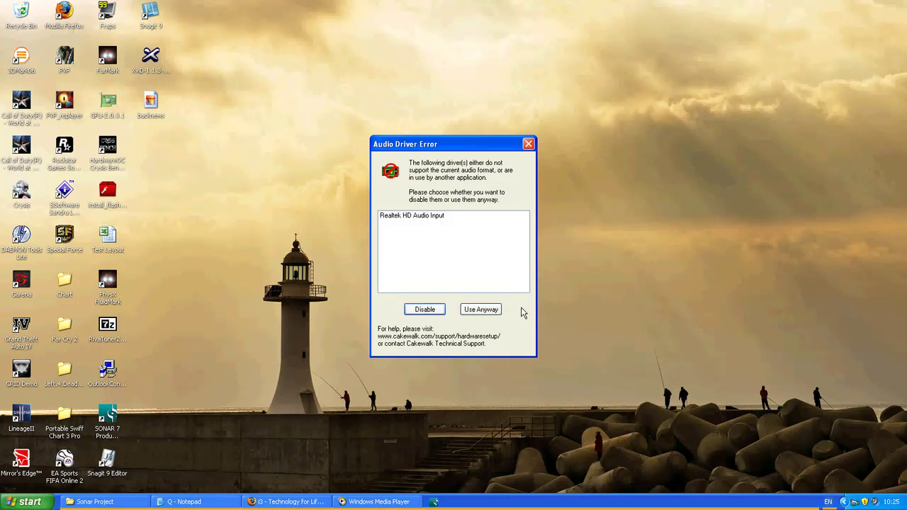
click(476, 309)
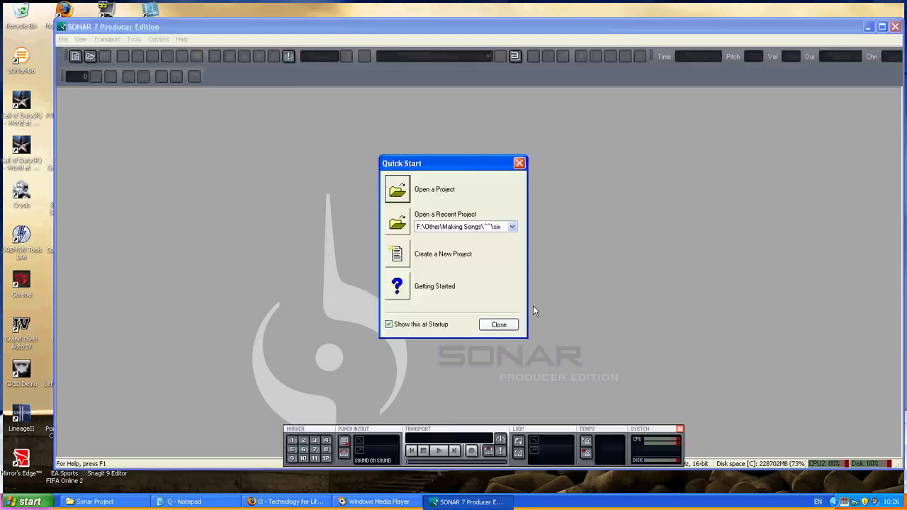
click(501, 329)
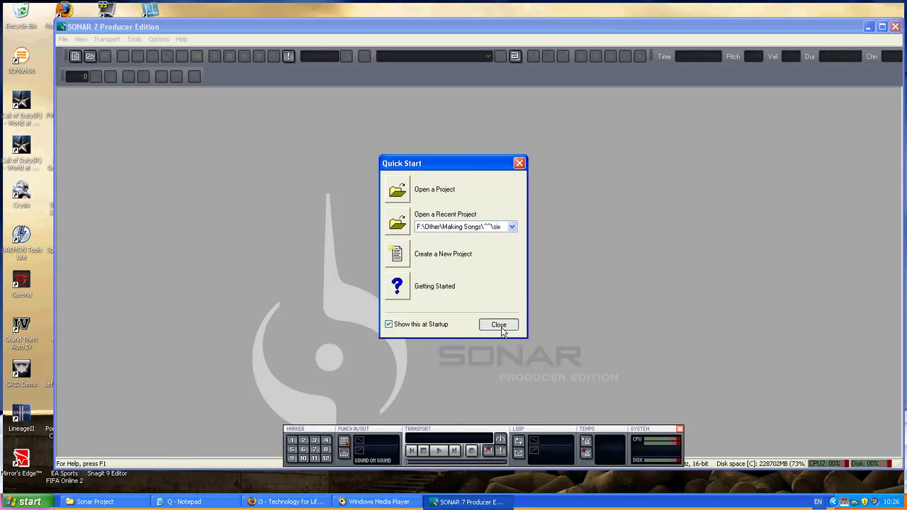
click(499, 326)
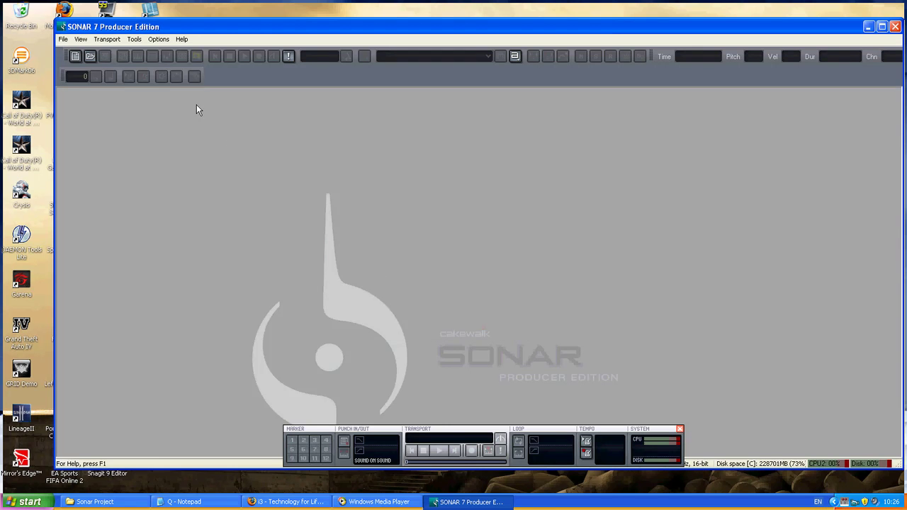
Set the audio driver mode to MME (32-Bit) in the advanced audio options and accept the change
click(147, 41)
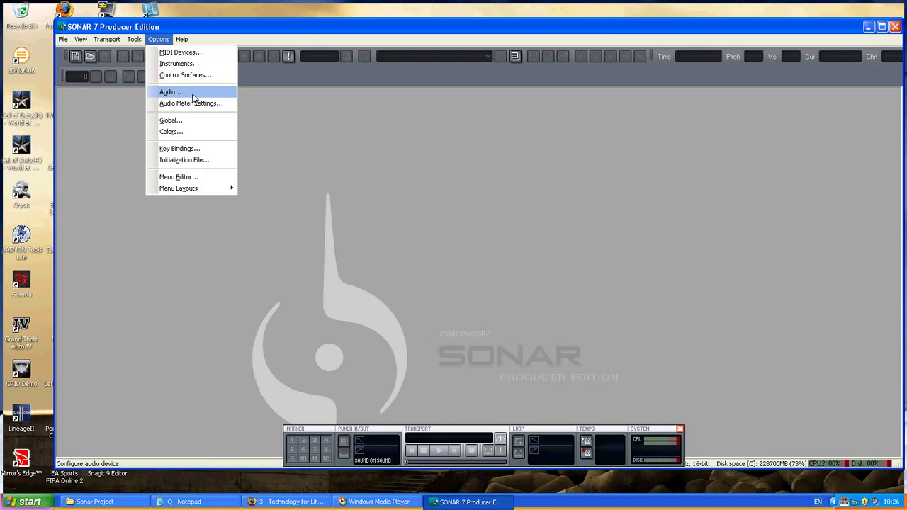
click(218, 96)
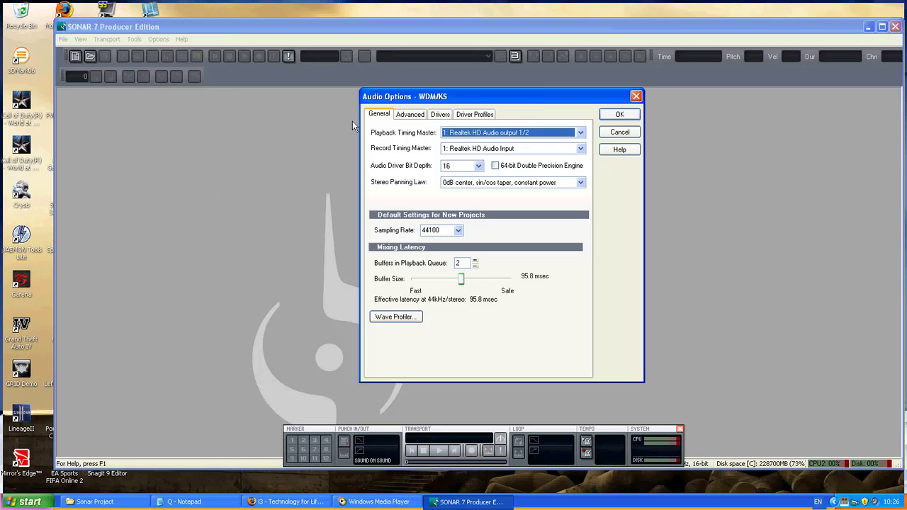
click(409, 116)
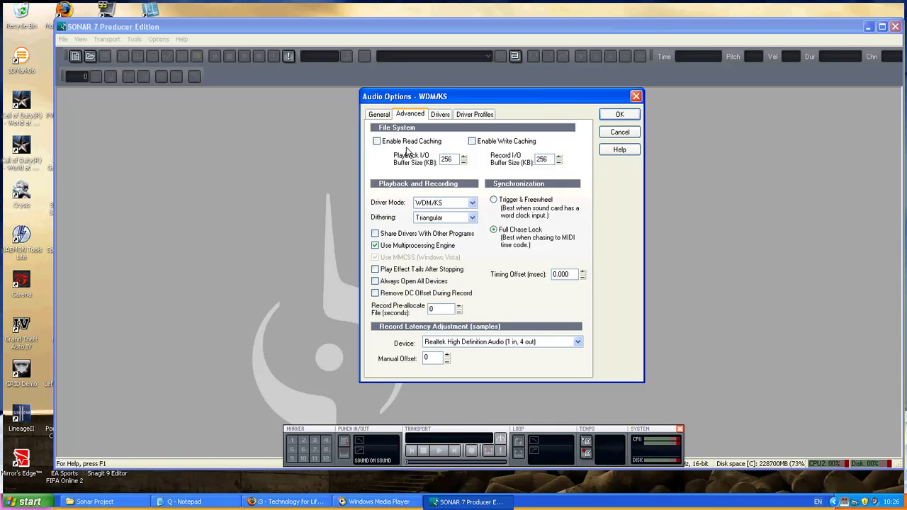
click(472, 203)
click(457, 228)
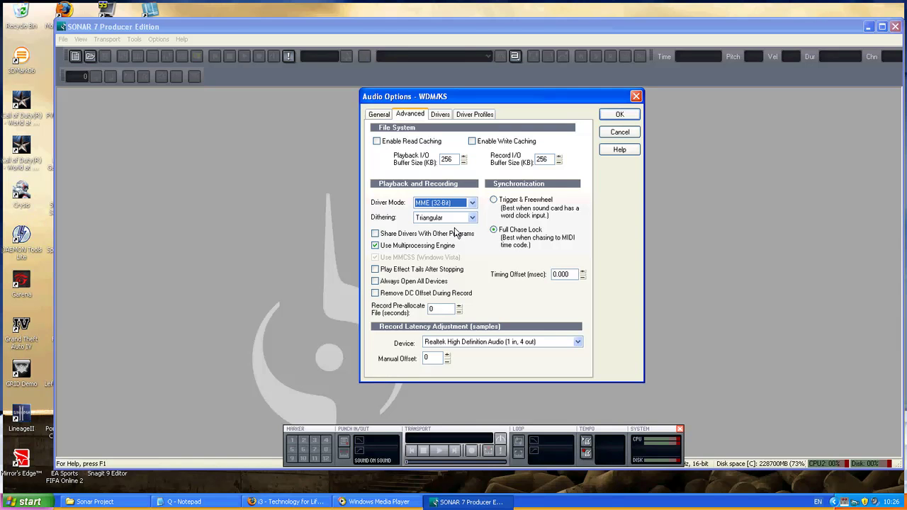
click(608, 120)
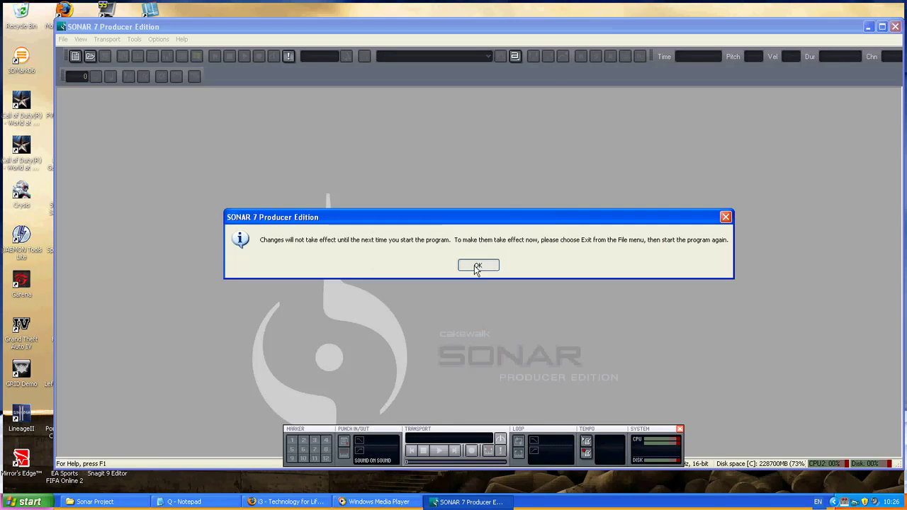
click(474, 265)
click(472, 307)
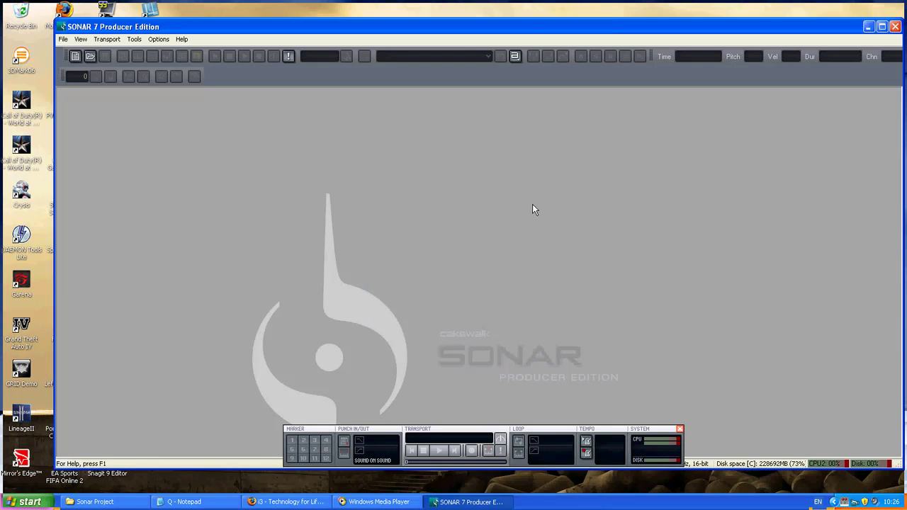
Restart SONAR 7 and run the Wave Profiler hardware test
click(894, 27)
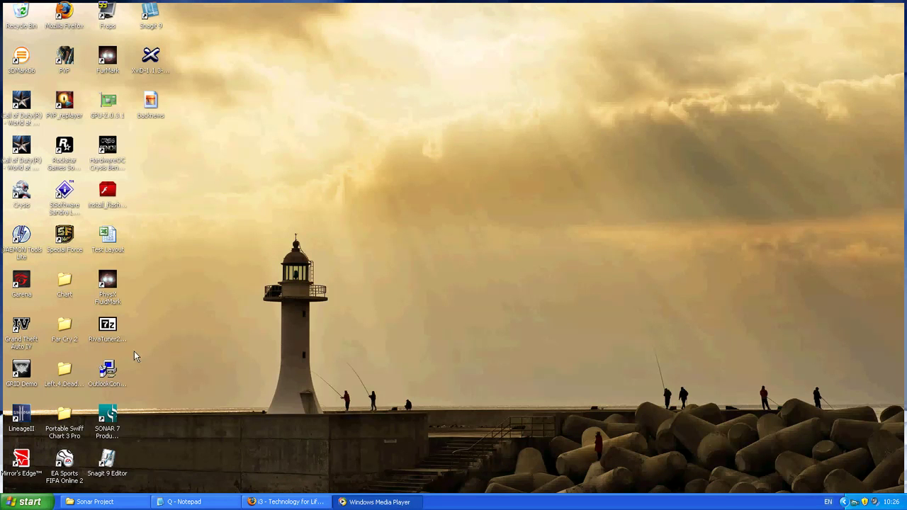
double_click(106, 415)
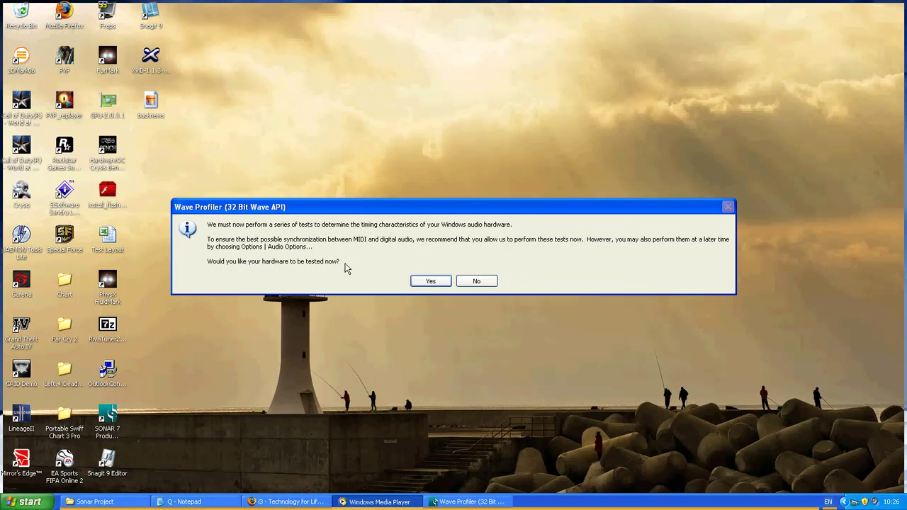
click(424, 283)
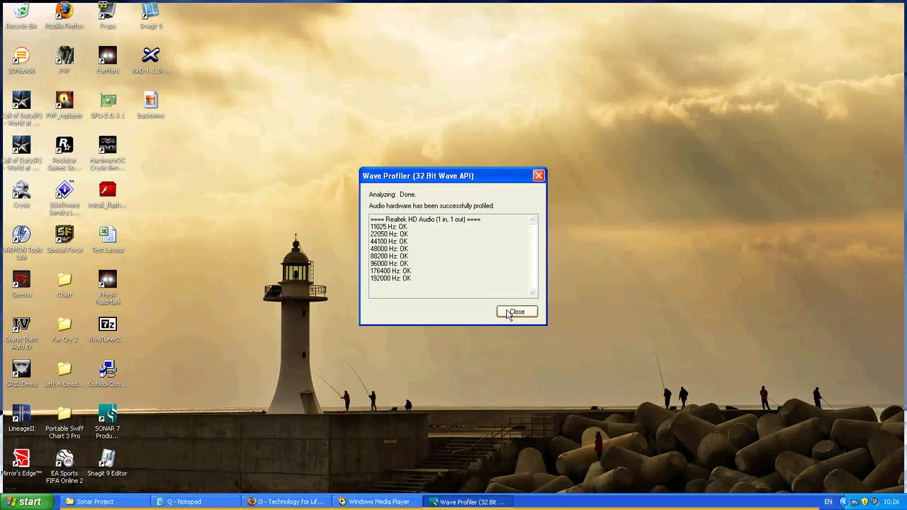
click(516, 312)
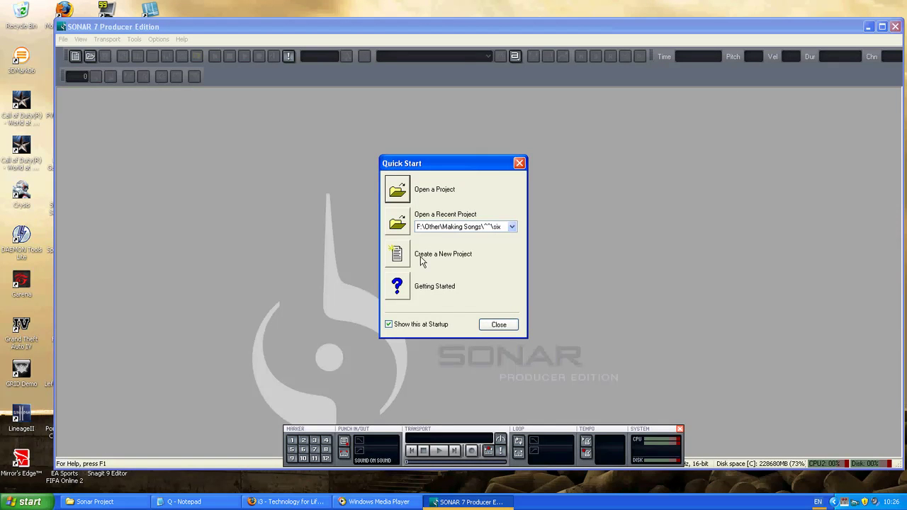
Create a new project named pao with the Normal template from Quick Start, and close it
click(397, 255)
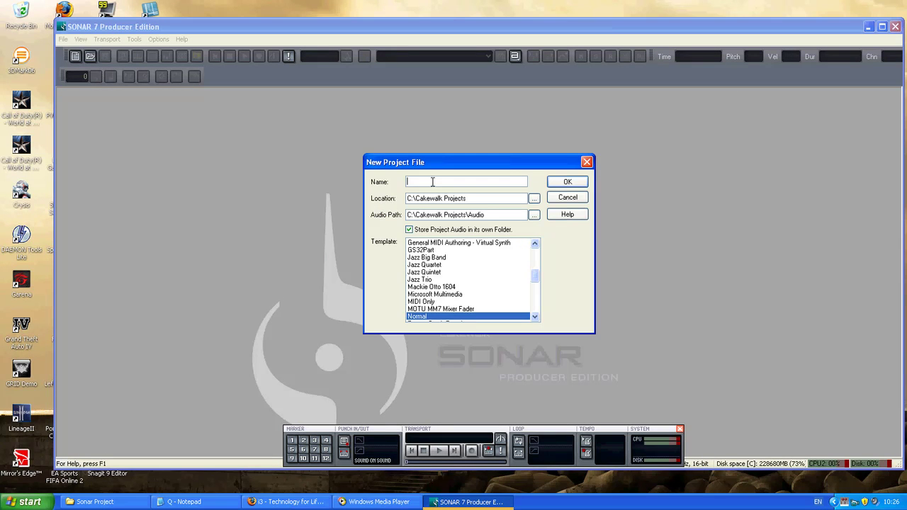
text(pao)
click(567, 184)
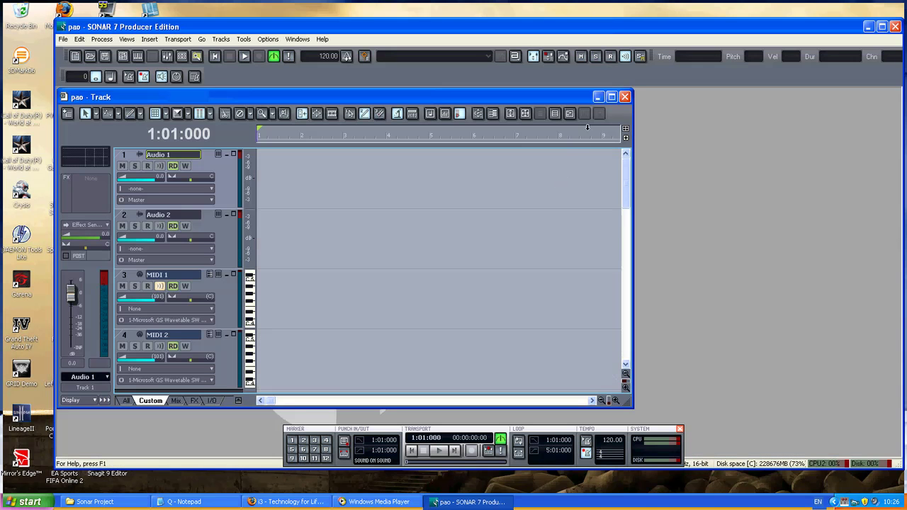
click(625, 98)
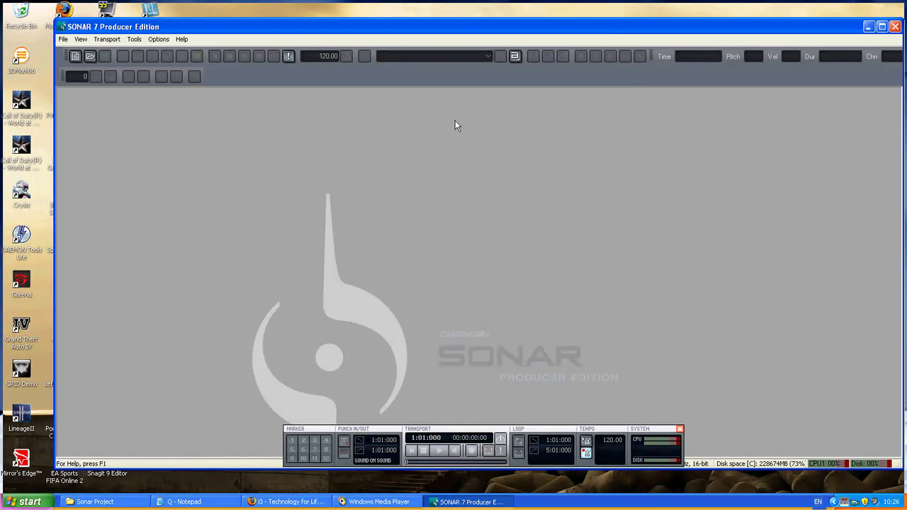
Create a blank-named project anew as pao using the Normal template, and maximize its Track view
click(76, 56)
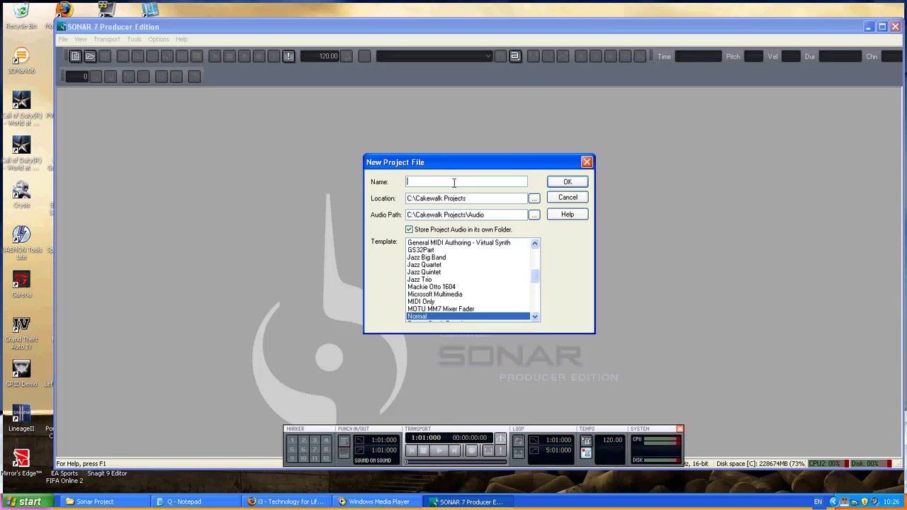
text(pao)
click(567, 183)
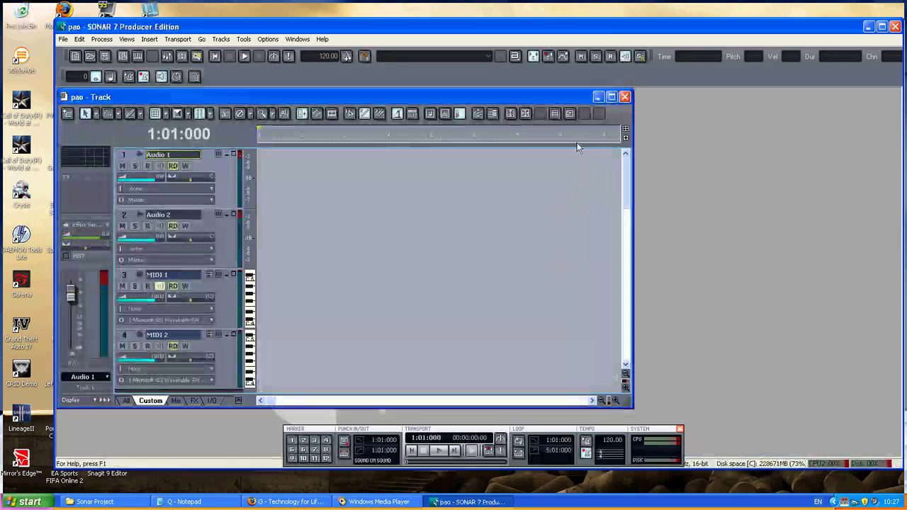
click(612, 98)
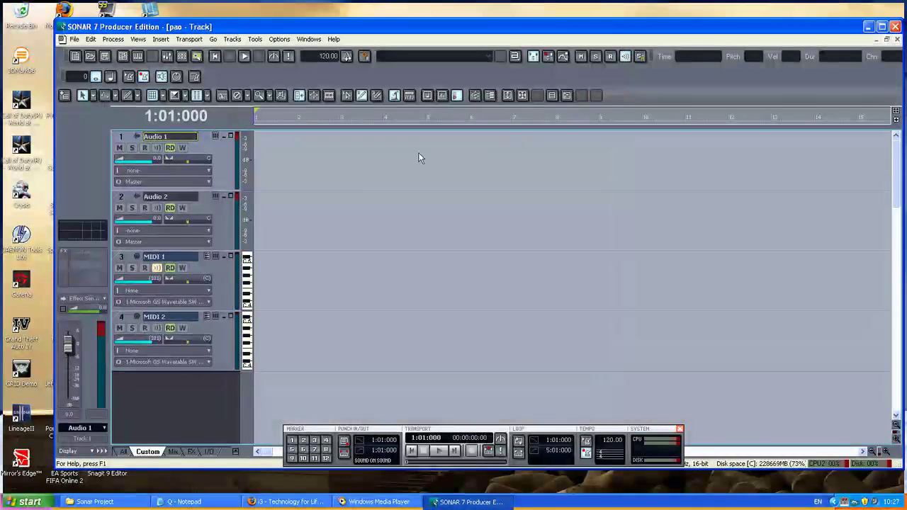
Arm the Audio 1 track for recording and display the Realtek HD Audio Input recording controls in the Windows volume mixer
click(143, 148)
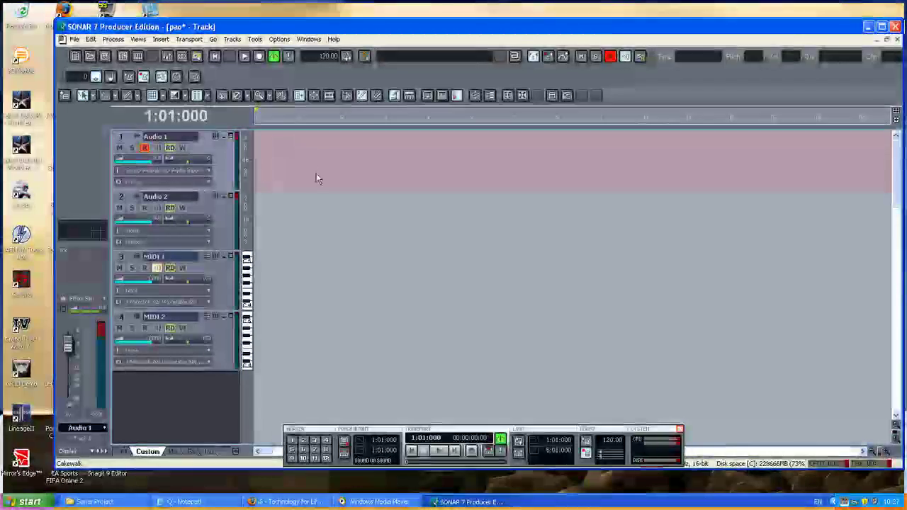
double_click(874, 504)
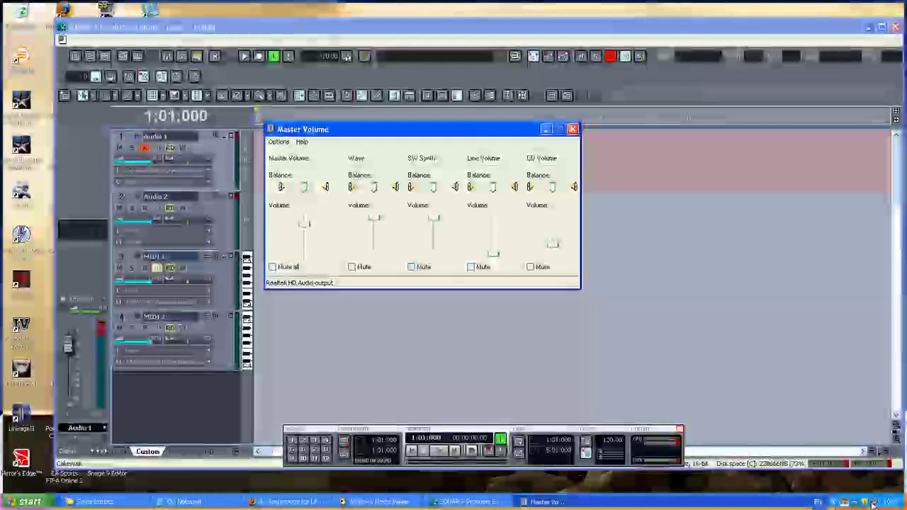
drag(304, 132, 321, 144)
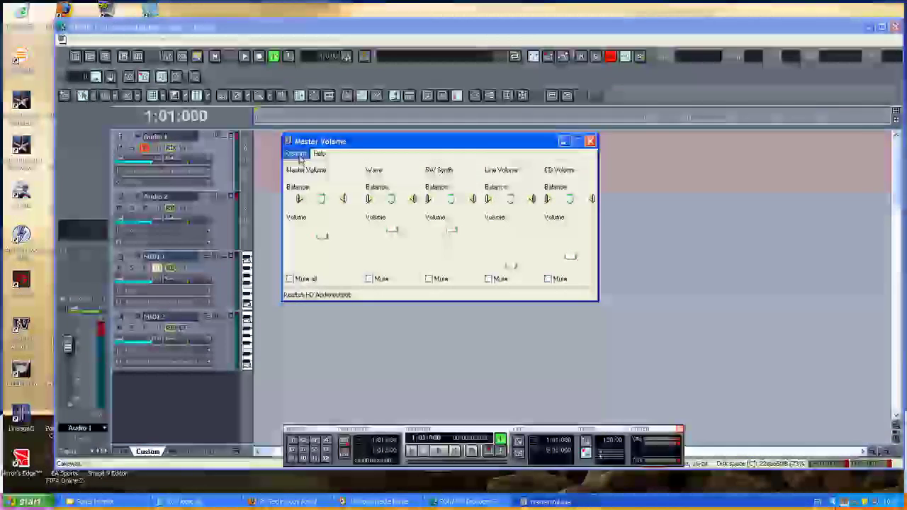
click(296, 153)
click(298, 167)
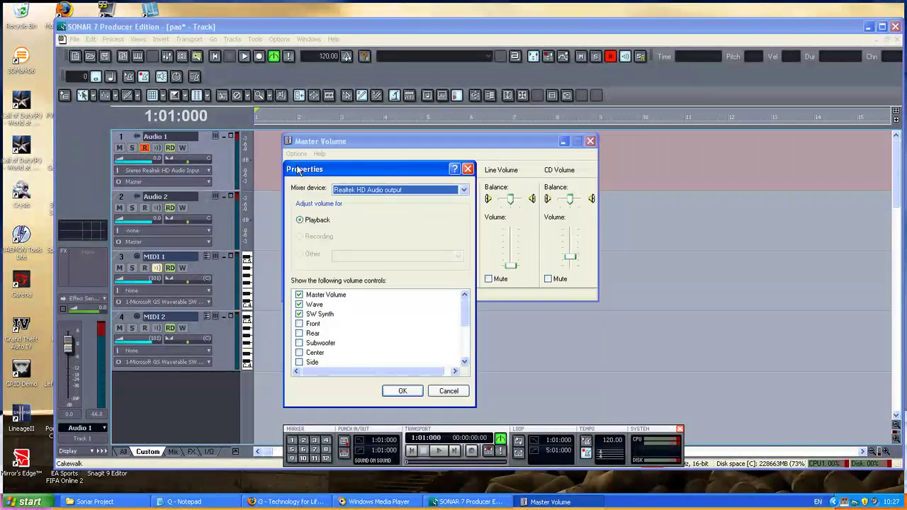
click(428, 192)
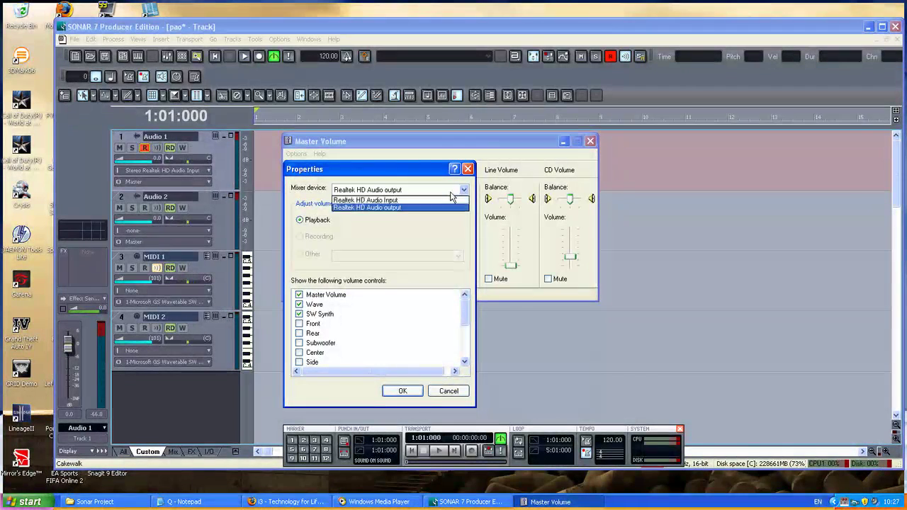
click(392, 201)
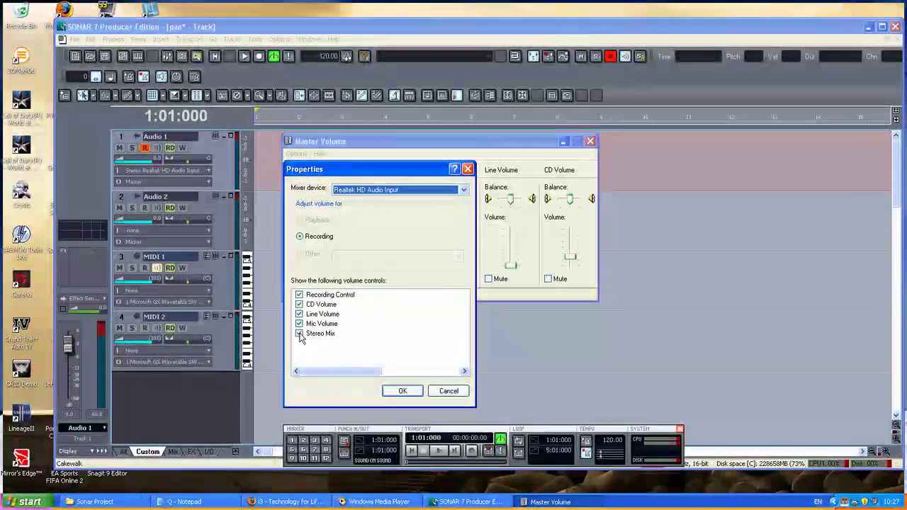
click(401, 391)
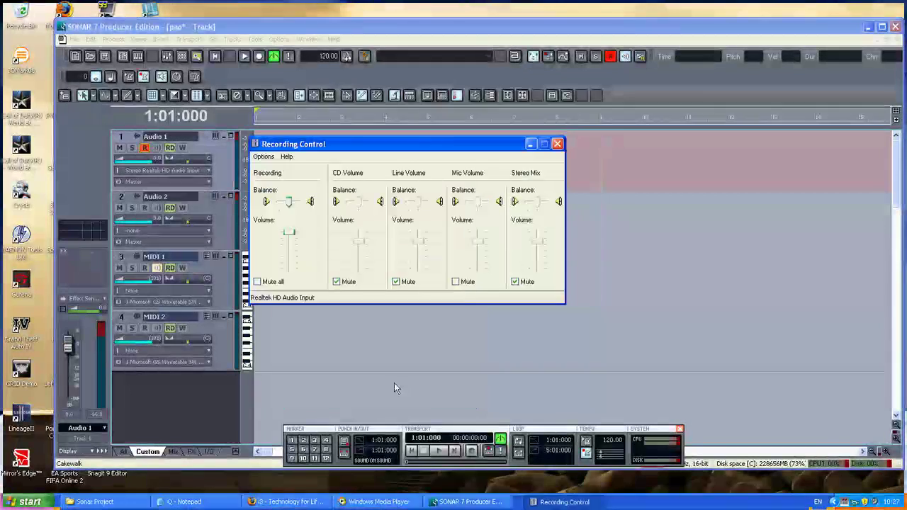
Make sure Mic Volume is unmuted in Recording Control, and minimize the mixer
click(452, 283)
click(454, 282)
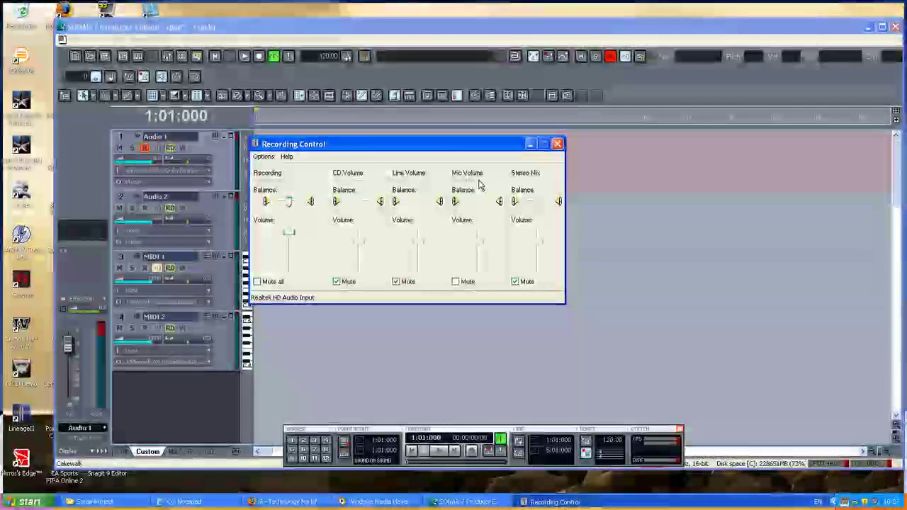
click(532, 145)
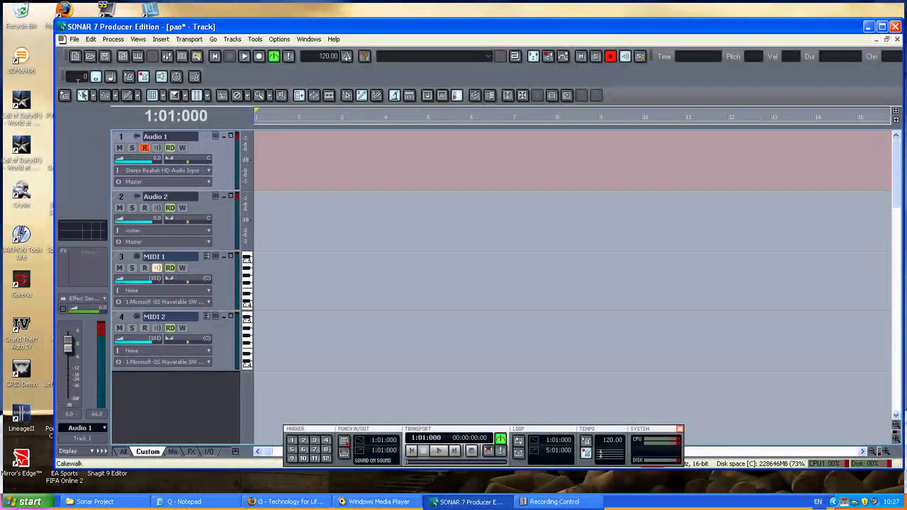
Display the Metronome toolbar and toggle the metronome setting for recording
right_click(215, 83)
click(250, 154)
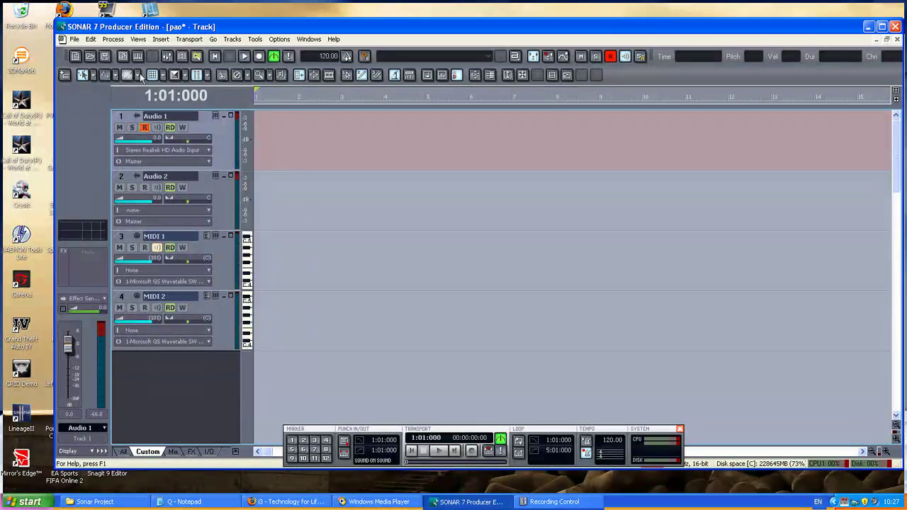
right_click(61, 58)
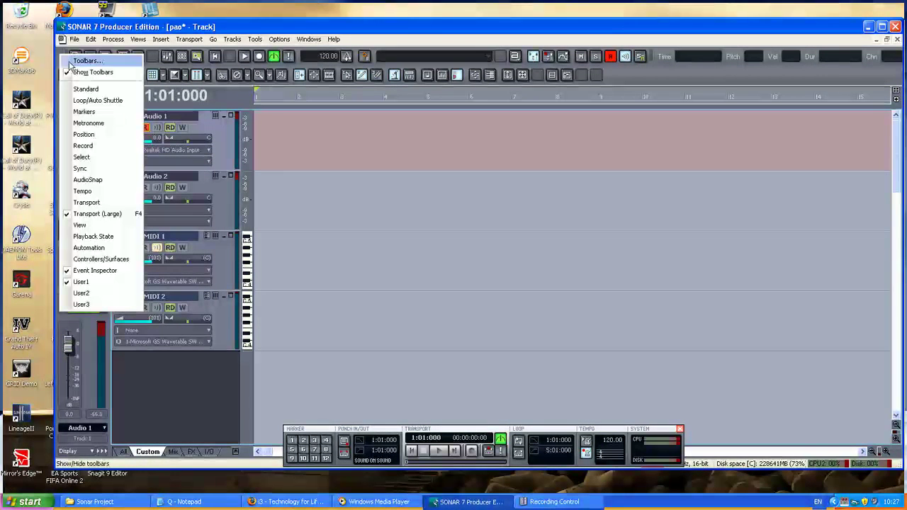
click(97, 122)
click(144, 77)
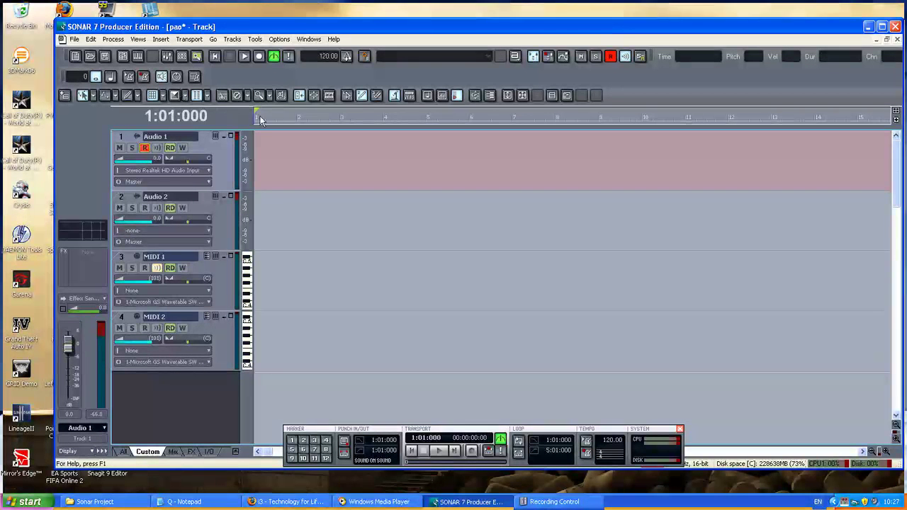
Record an audio clip of about two and a half measures on the Audio 1 track from the project start
key(r)
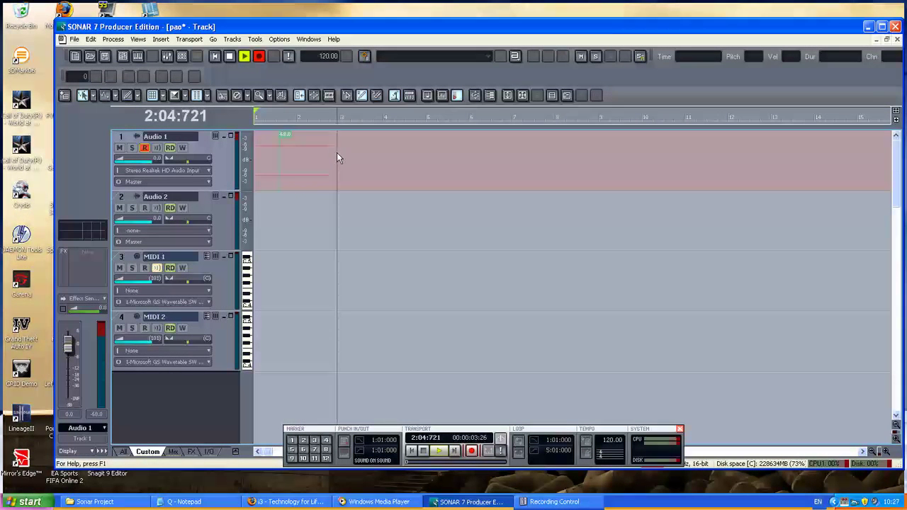
key(space)
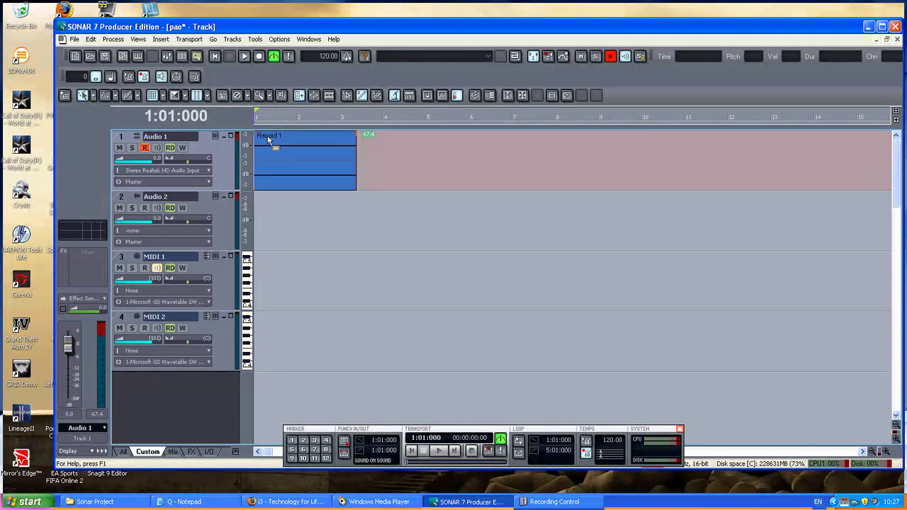
Record a second take over the existing clip on Audio 1 and select that take
key(r)
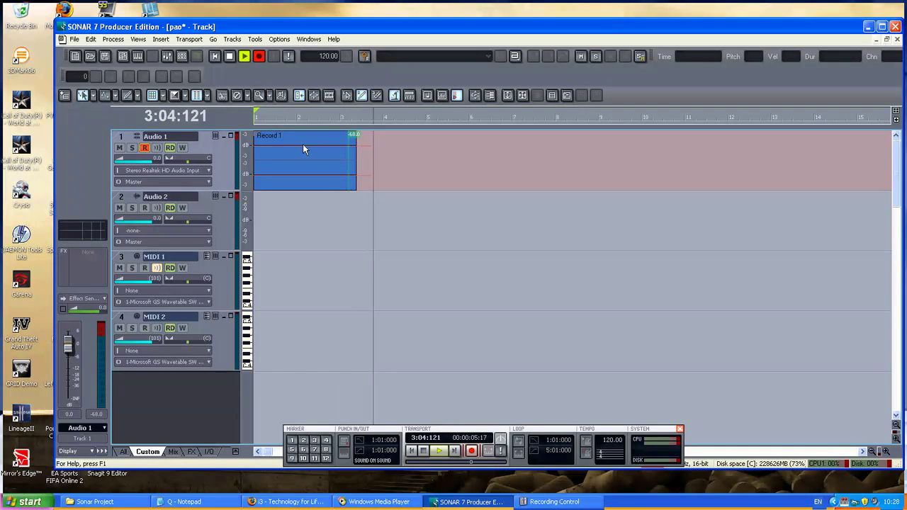
key(space)
click(372, 178)
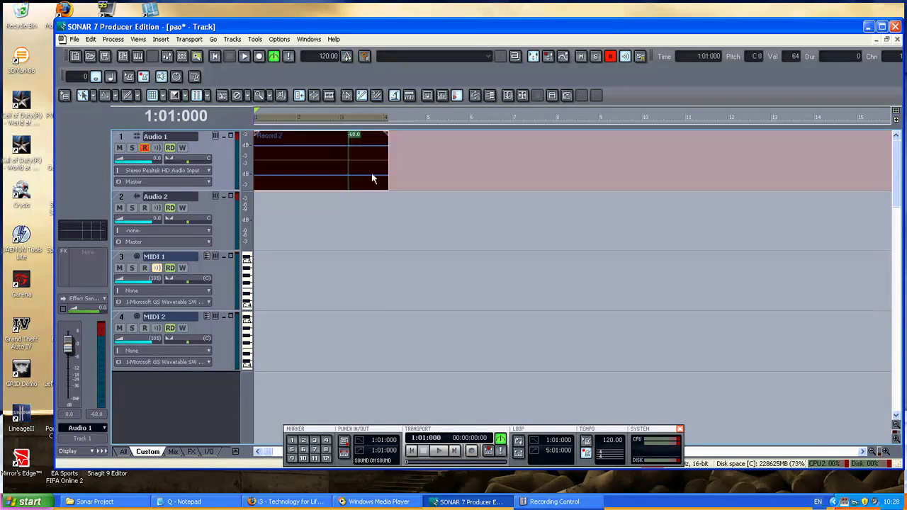
Arm Audio 2 for recording in place of Audio 1, and return the playback position to the project start
click(144, 208)
click(145, 148)
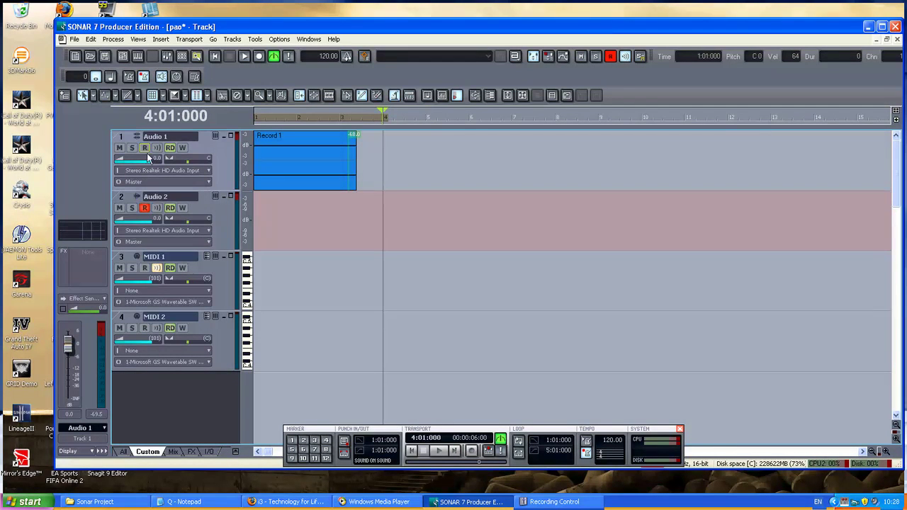
click(214, 57)
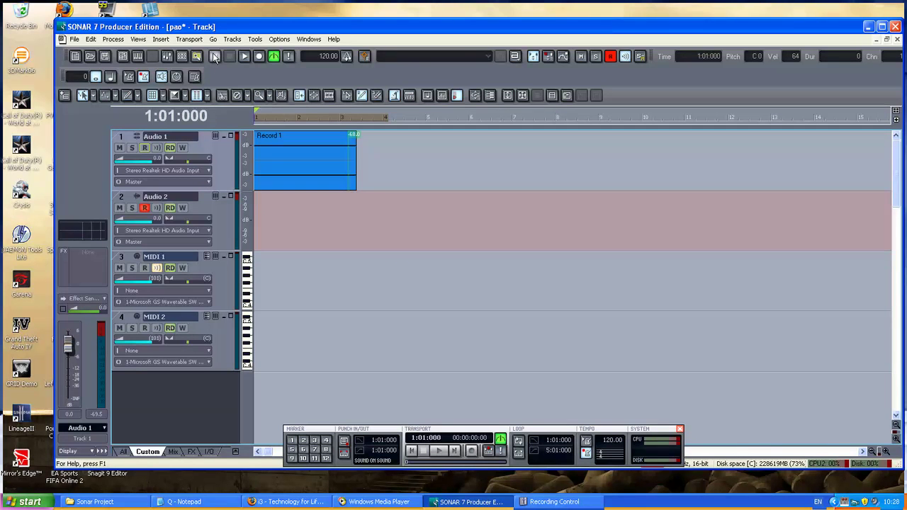
Turn off Snap to Grid and place the playback position freely near the start of the timeline
click(305, 118)
click(264, 117)
click(313, 117)
click(257, 118)
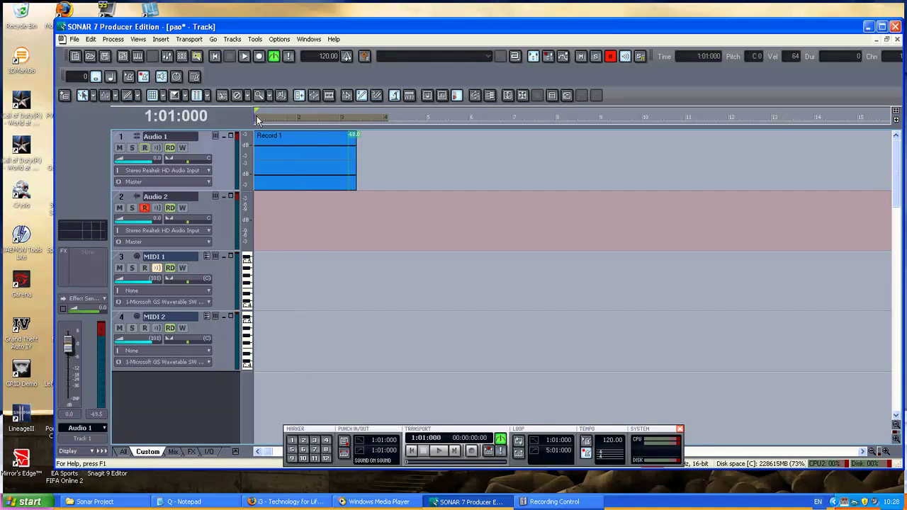
click(152, 97)
mouse_move(261, 118)
mouse_down()
mouse_move(360, 118)
mouse_move(241, 117)
mouse_up()
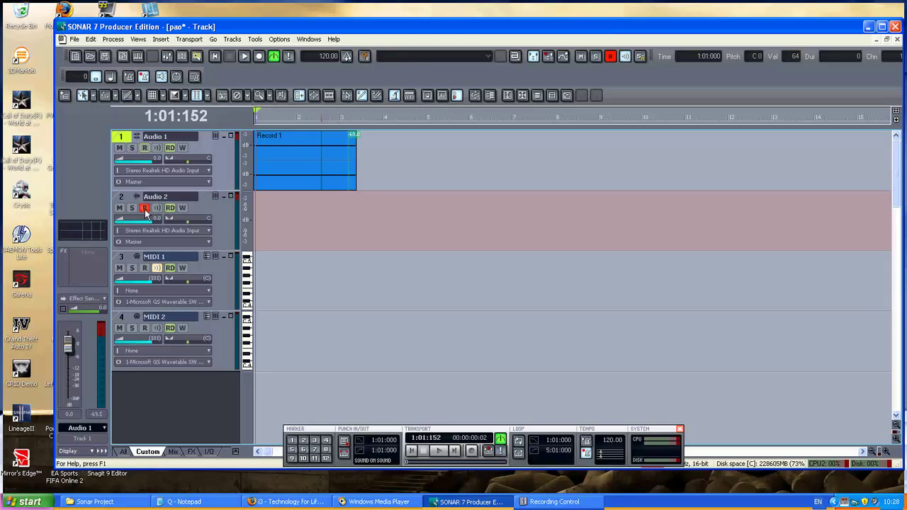
Record a take on the Audio 2 track, and delete the resulting clip
key(r)
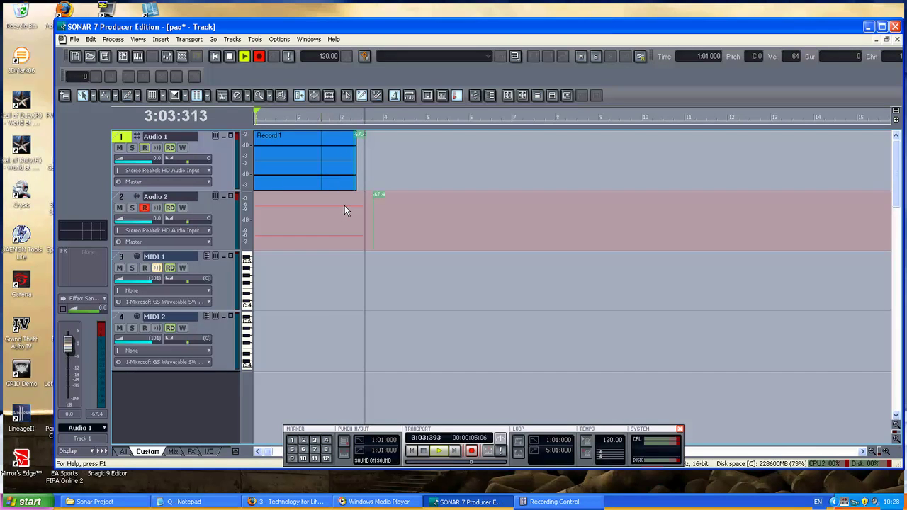
key(space)
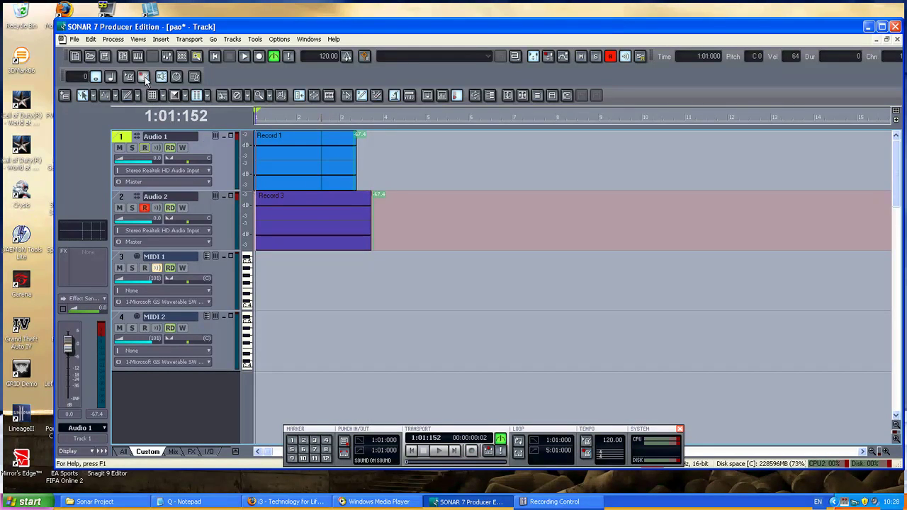
click(271, 215)
key(Delete)
Rewind to the project start and record a clip of about three measures on Audio 2
click(214, 59)
key(r)
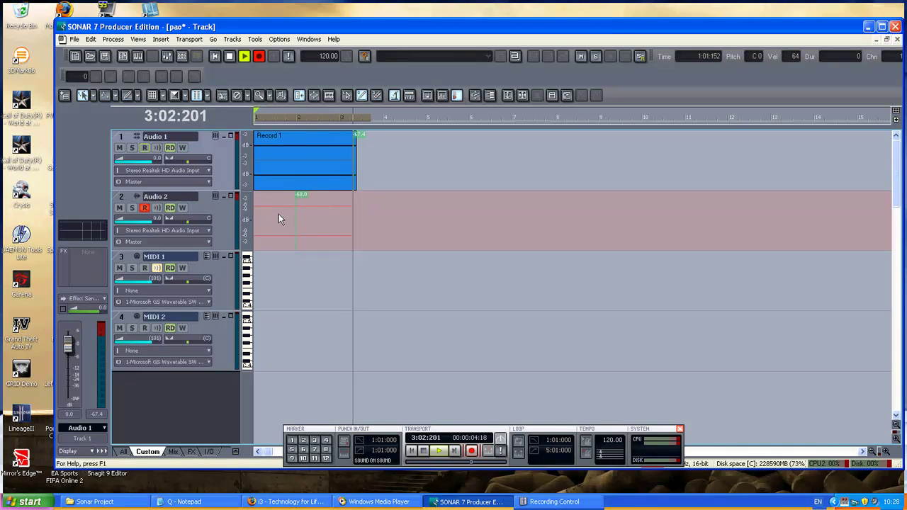
key(space)
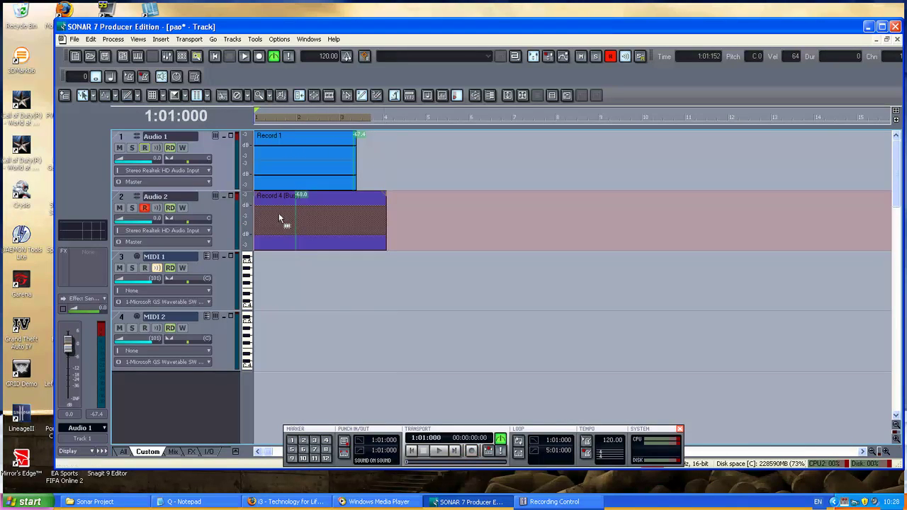
Delete the MIDI 1 and MIDI 2 tracks from the project
click(218, 269)
right_click(217, 269)
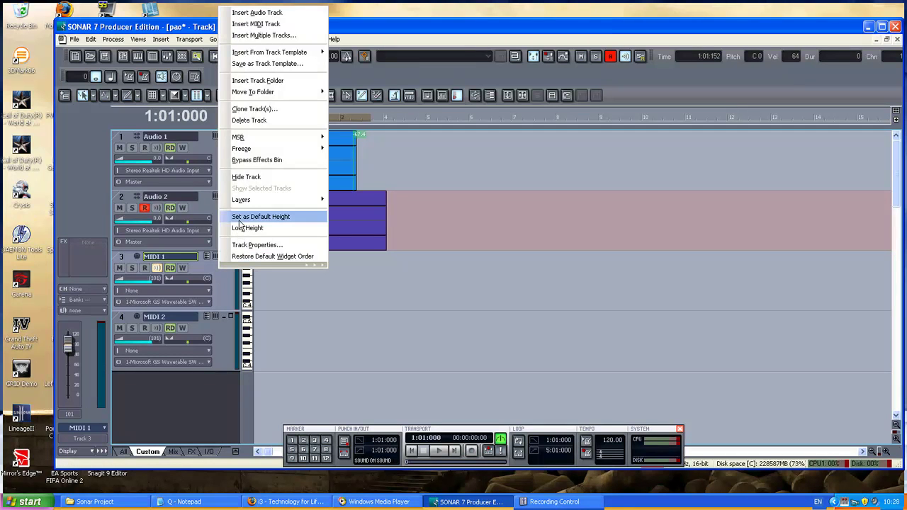
click(258, 121)
right_click(218, 278)
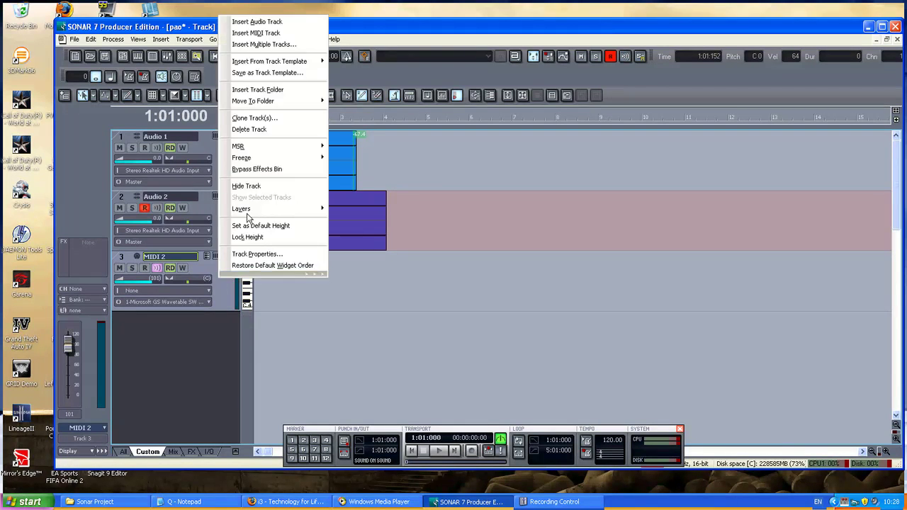
click(258, 128)
Insert a new audio track below Audio 2
right_click(186, 281)
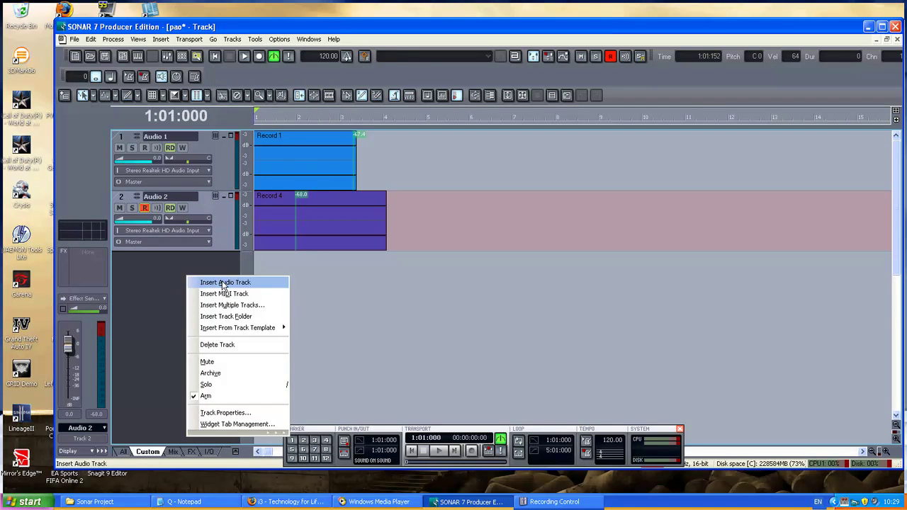
click(221, 282)
click(226, 255)
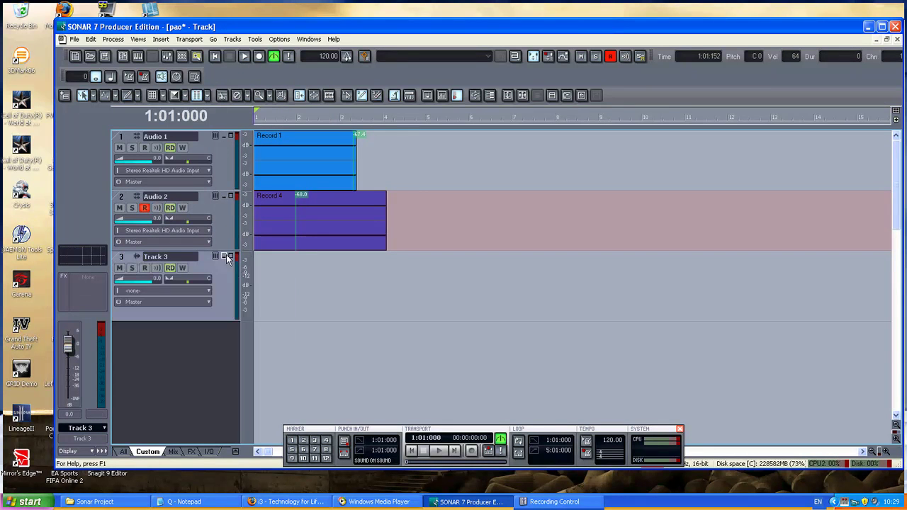
Disarm the Audio 2 track and mute the Audio 1 track
click(143, 208)
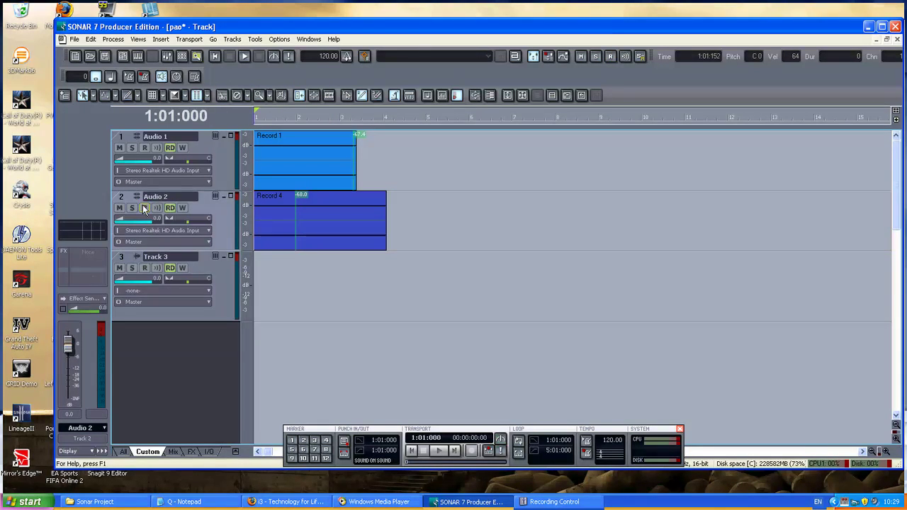
click(119, 148)
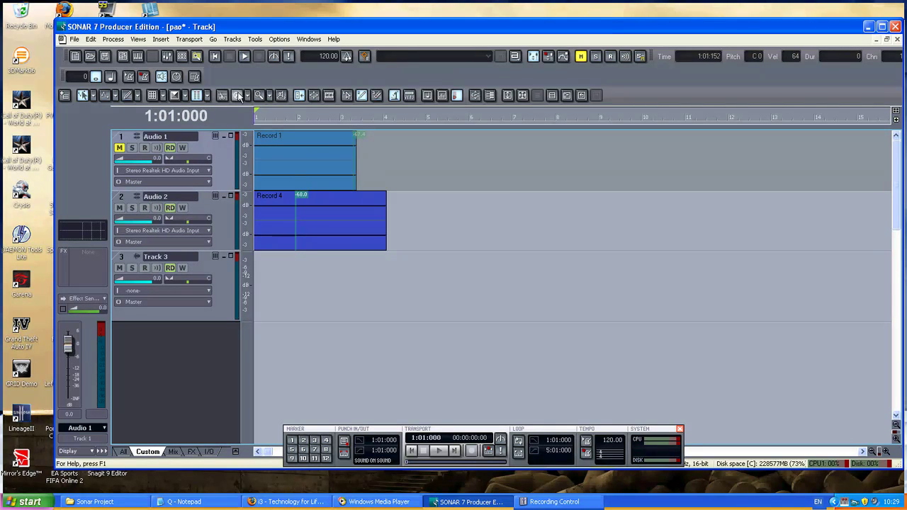
Arm Track 3 and record a clip of almost three measures on it from the project start
click(145, 268)
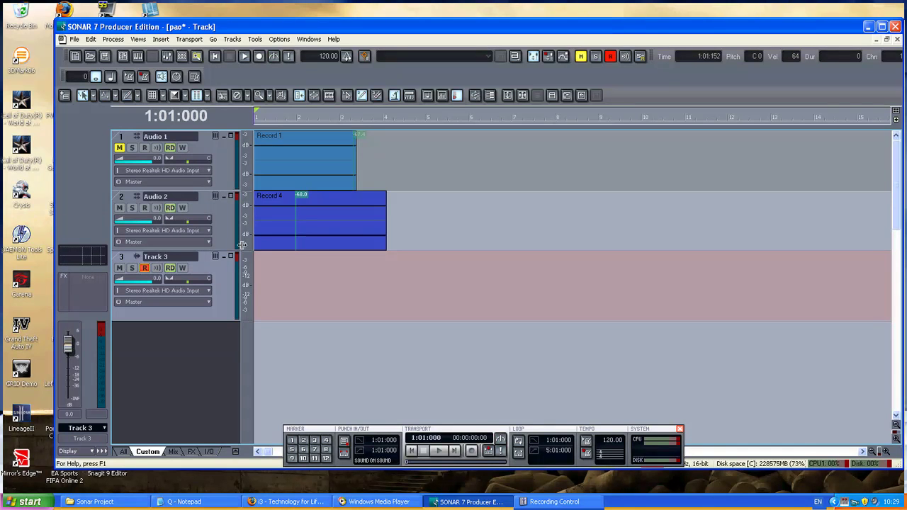
key(r)
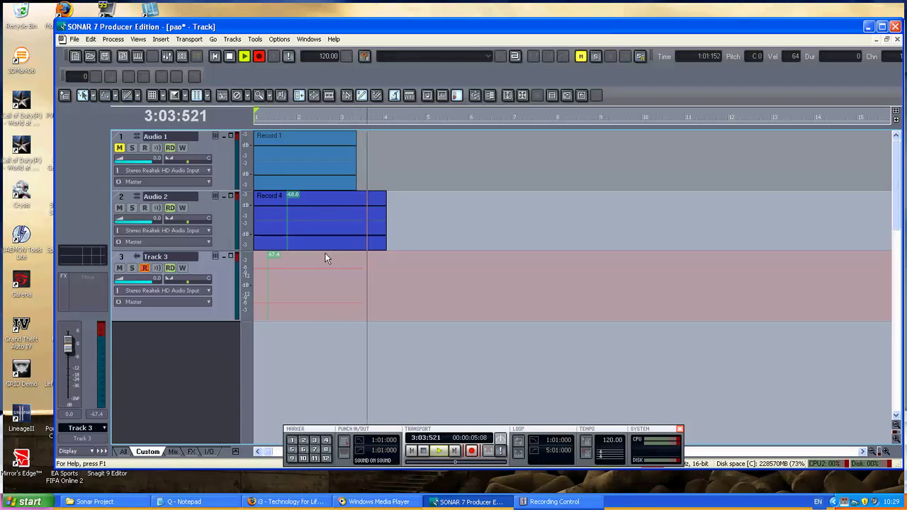
key(space)
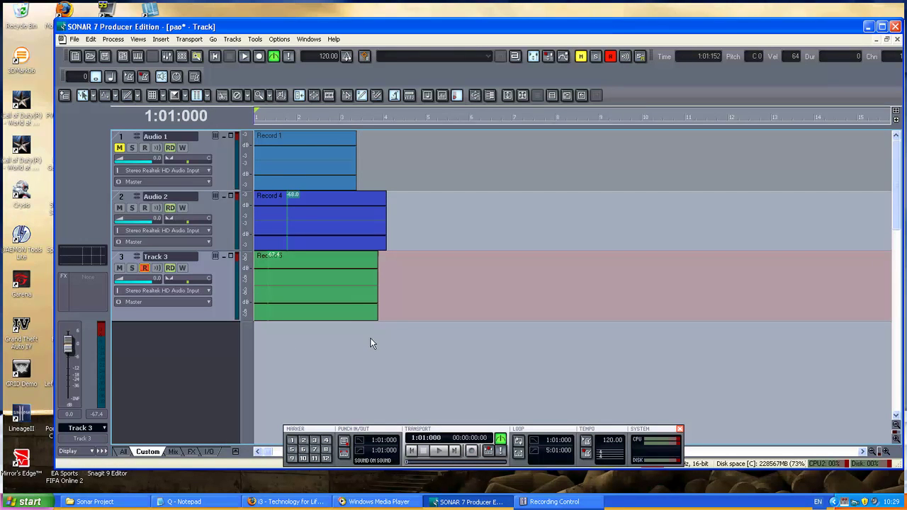
click(334, 308)
click(304, 226)
click(284, 167)
click(281, 214)
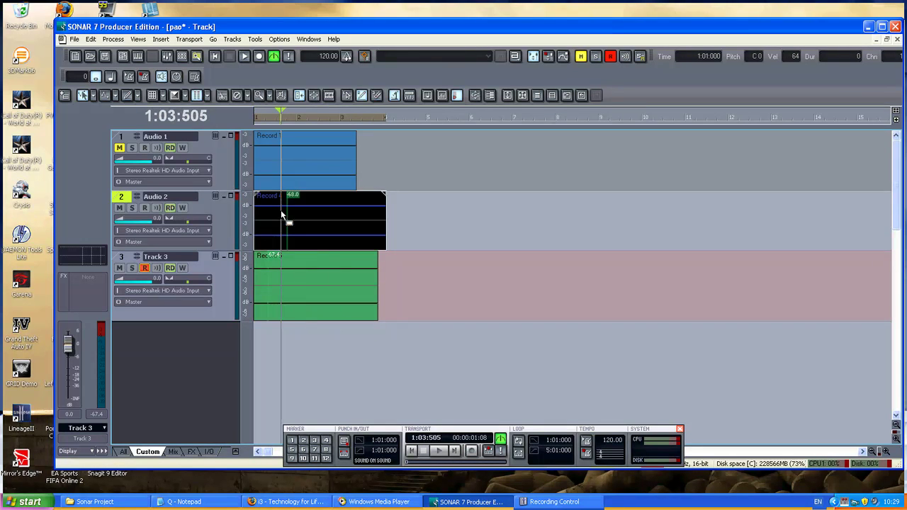
click(329, 260)
click(388, 273)
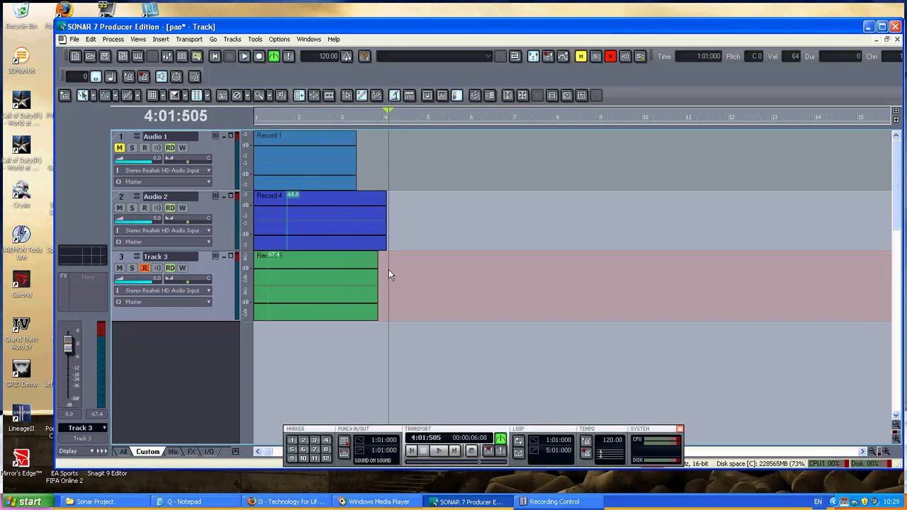
click(263, 120)
click(257, 121)
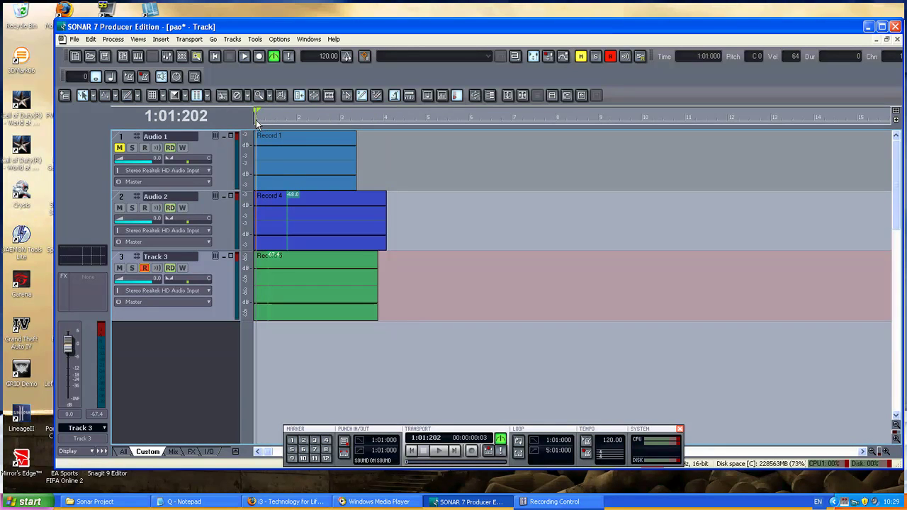
Select the Audio 1 clip and open the Cakewalk FxEq audio effect for it
click(272, 155)
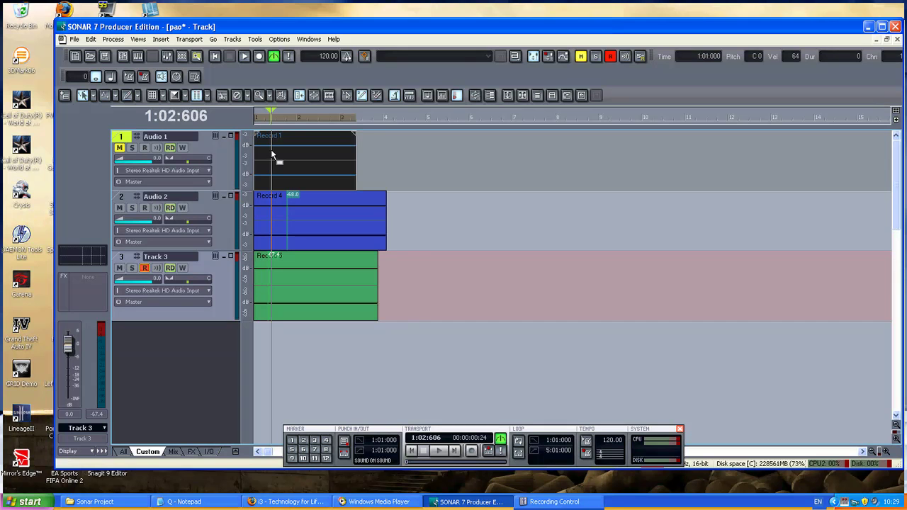
click(114, 41)
mouse_move(121, 77)
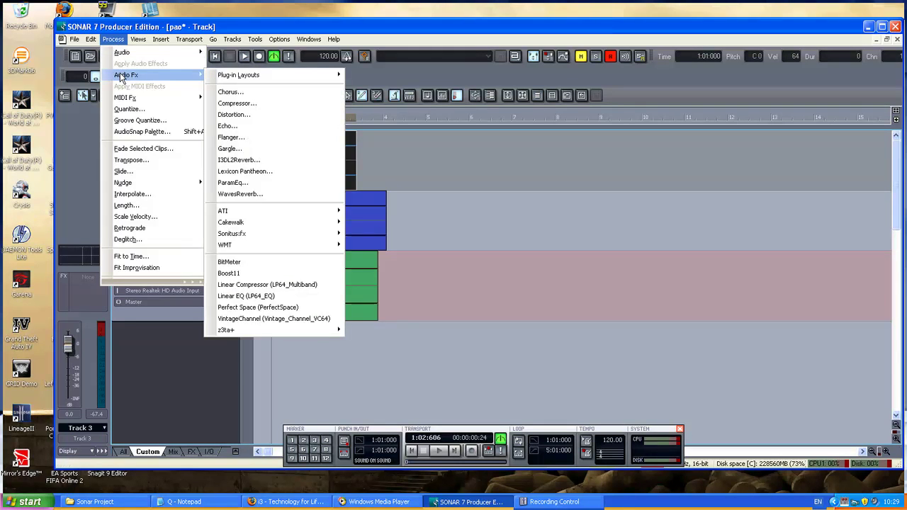
mouse_move(247, 226)
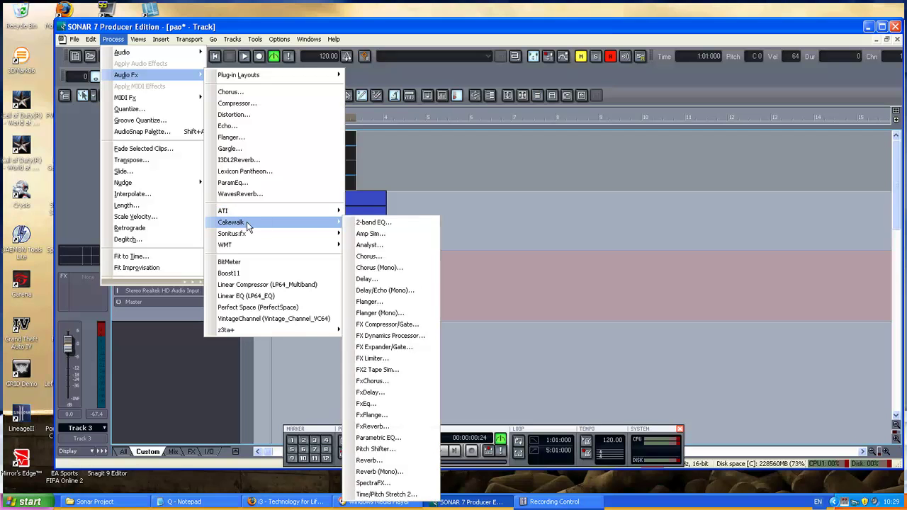
click(389, 404)
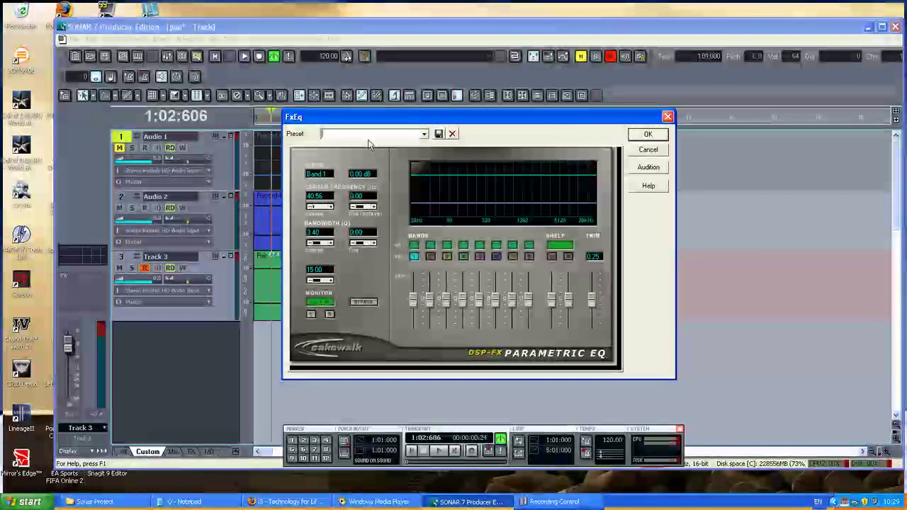
Load the Guitar - 5 Band Parametric preset, raise the band 6 gain slightly, and apply the equalizer to the clip
click(424, 134)
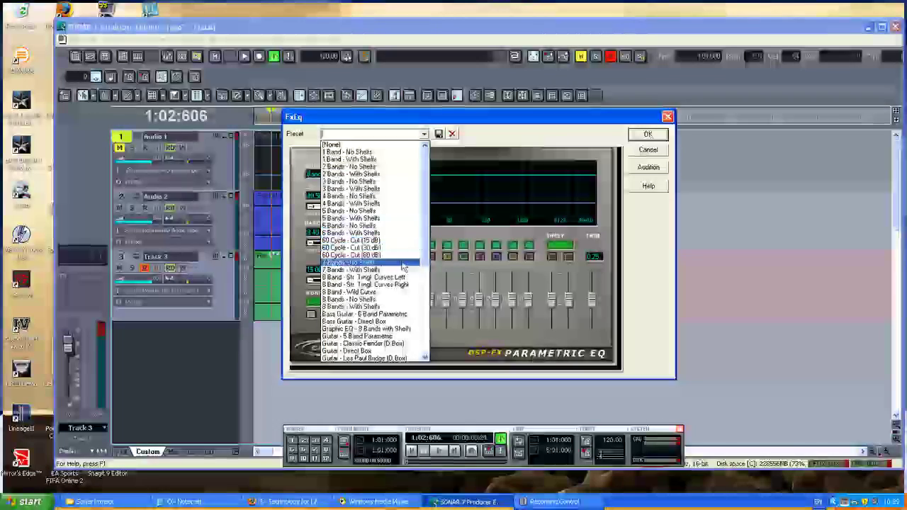
click(369, 336)
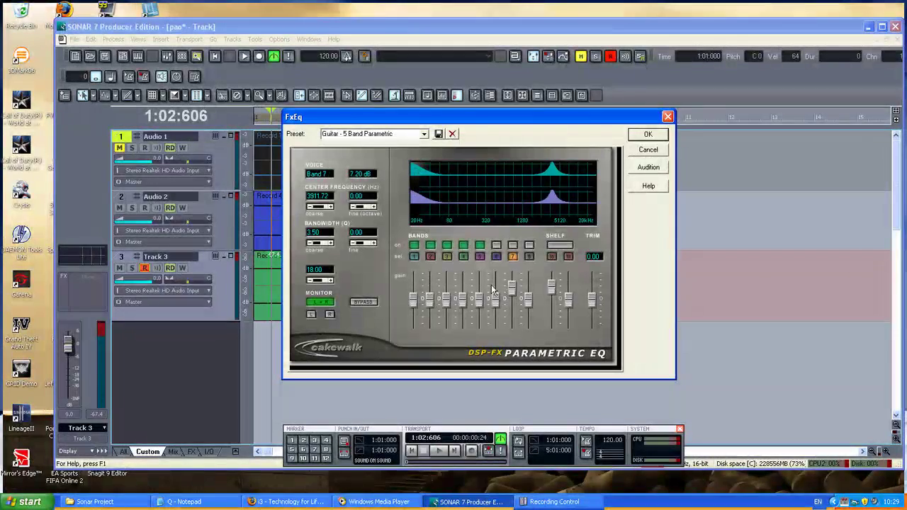
drag(495, 299, 495, 284)
click(645, 135)
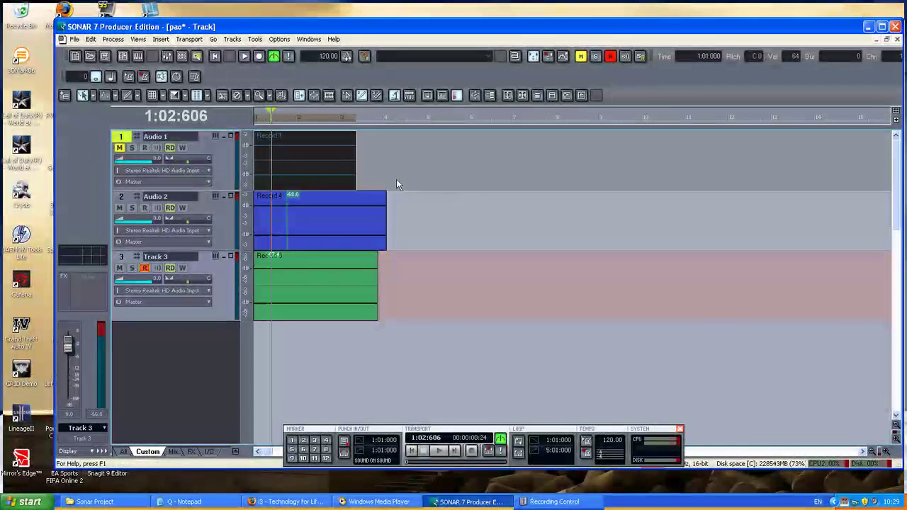
Unmute the Audio 1 track and disarm Track 3 for recording
click(313, 211)
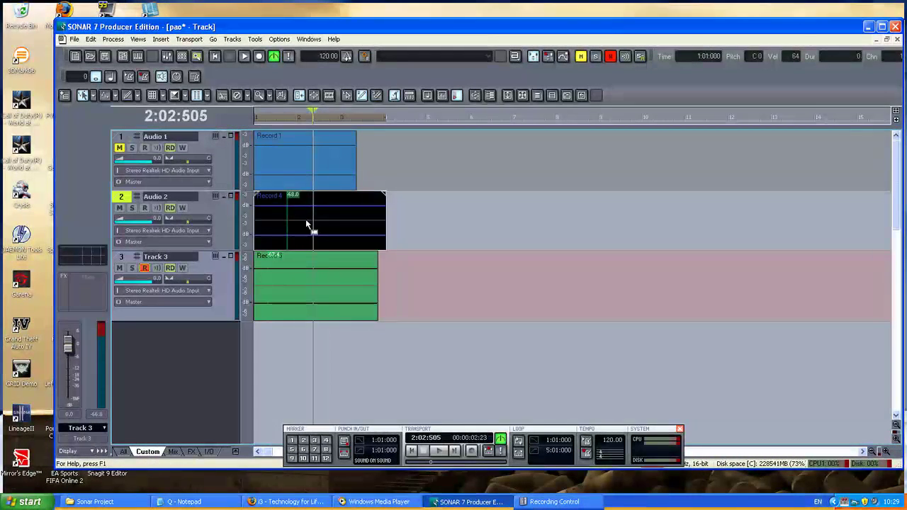
click(272, 174)
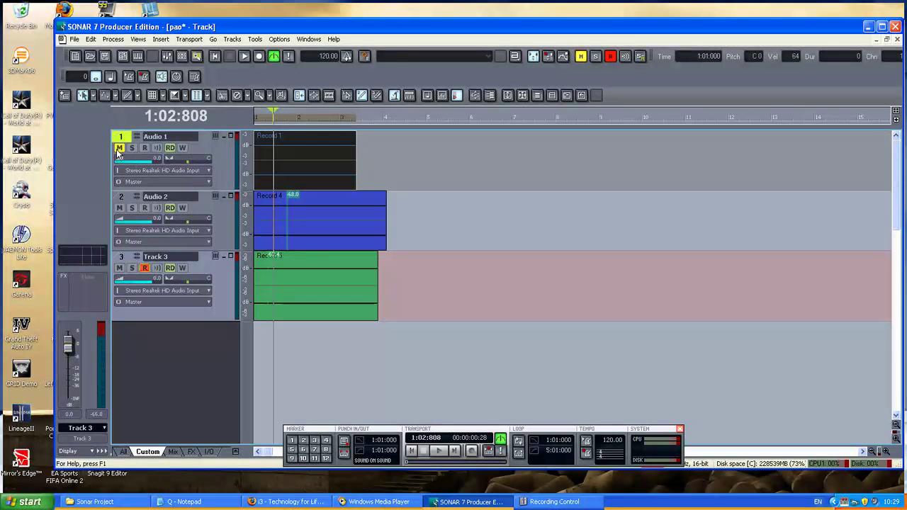
click(136, 276)
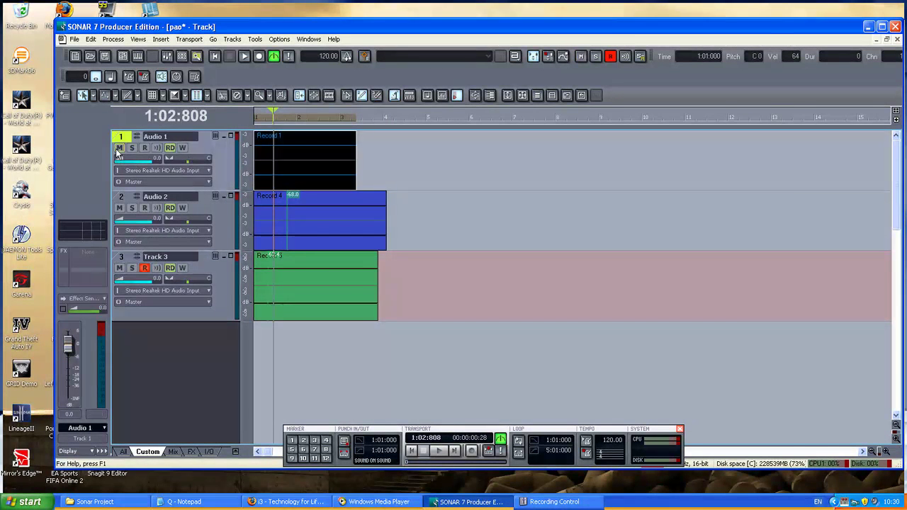
click(144, 269)
click(283, 241)
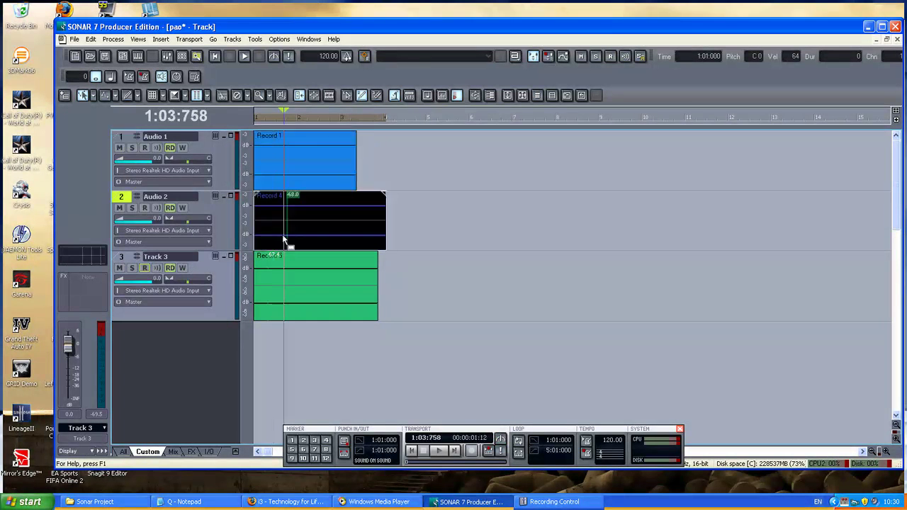
click(274, 177)
drag(256, 119, 278, 121)
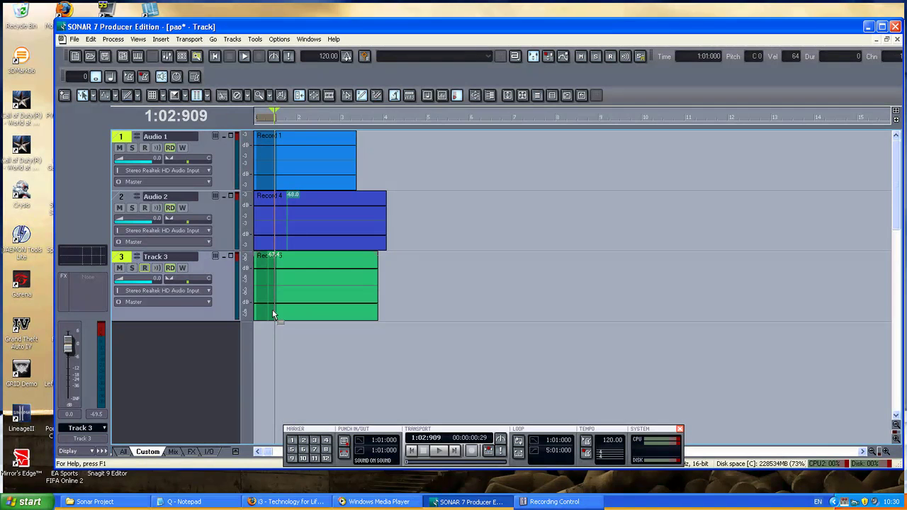
click(338, 350)
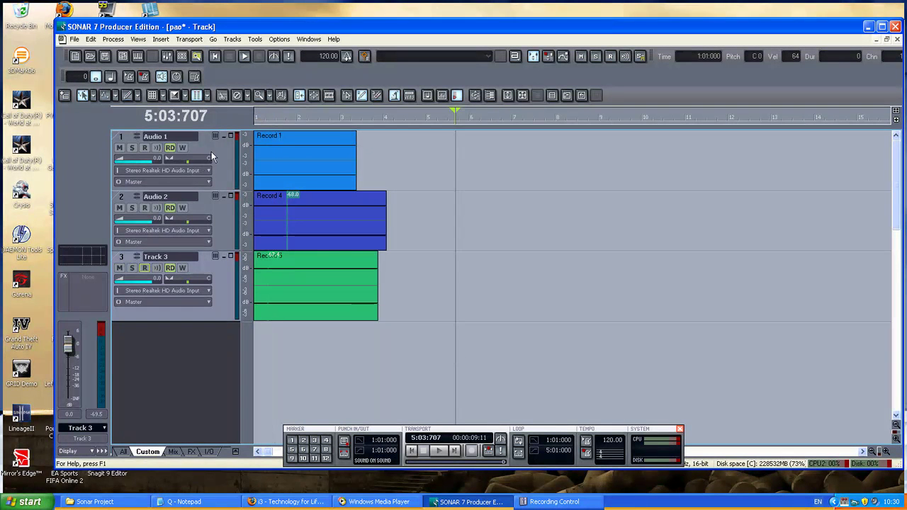
Select roughly the first half measure of the Audio 1 clip and open the Cakewalk FxEq audio effect for it
click(207, 160)
drag(257, 119, 275, 119)
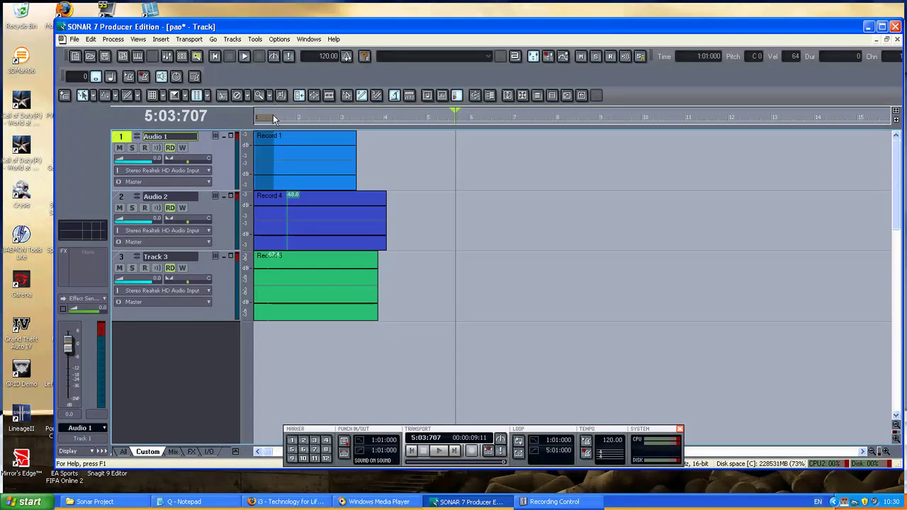
click(111, 40)
mouse_move(166, 75)
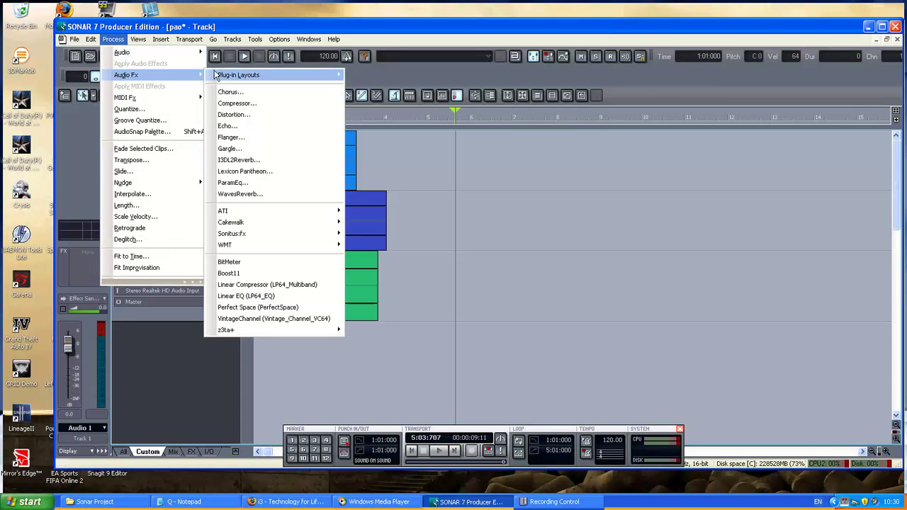
mouse_move(248, 225)
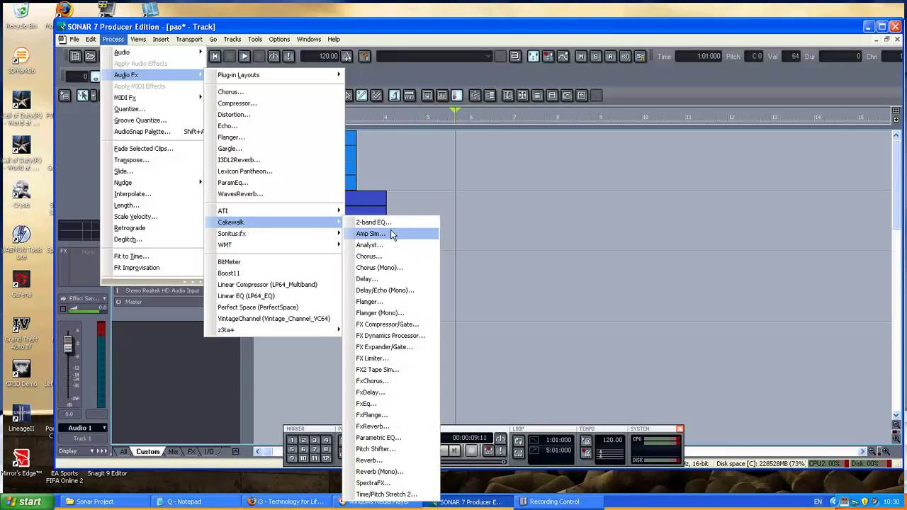
click(390, 404)
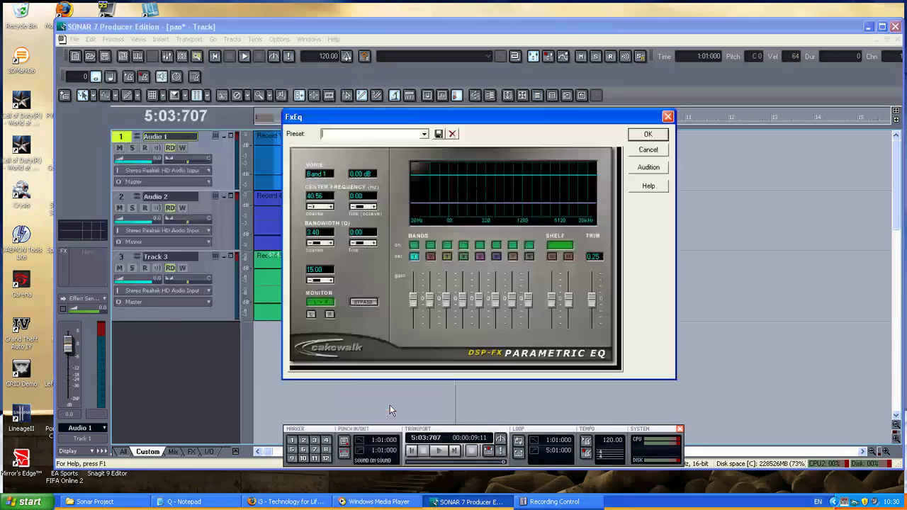
Load the 60 Cycle - Cut (60 dB) preset, raise the gains of bands 3 and 4, and apply the equalizer to the selection
click(424, 134)
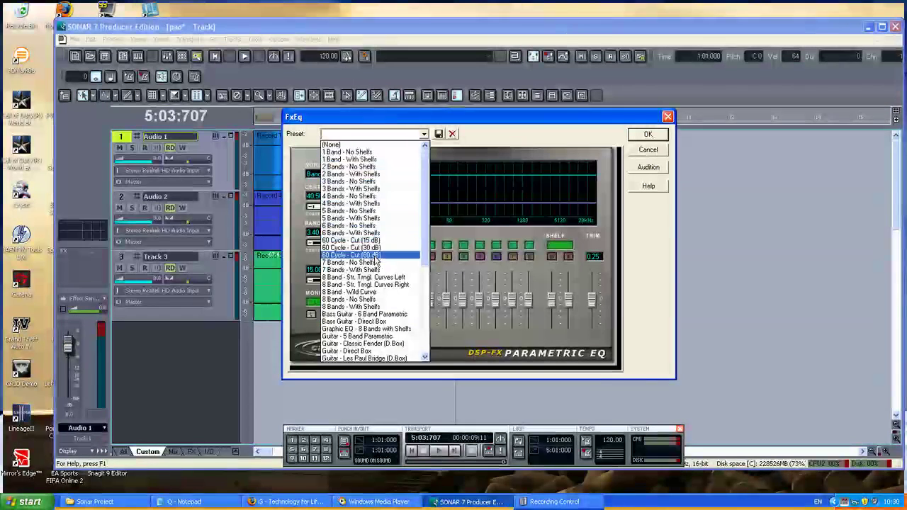
click(397, 256)
drag(430, 327, 462, 280)
click(648, 134)
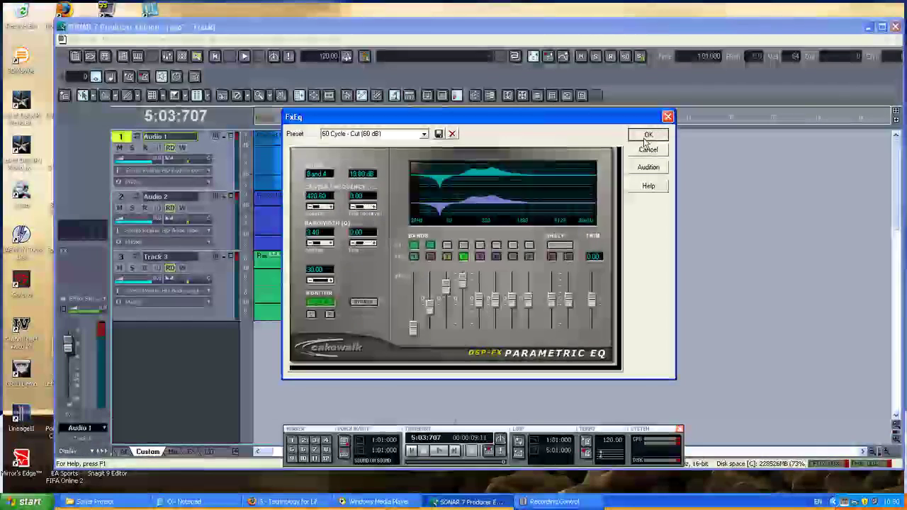
Clear the time selection and move the playback position to 4:01:404, at the end of the Audio 2 clip
click(296, 166)
click(387, 167)
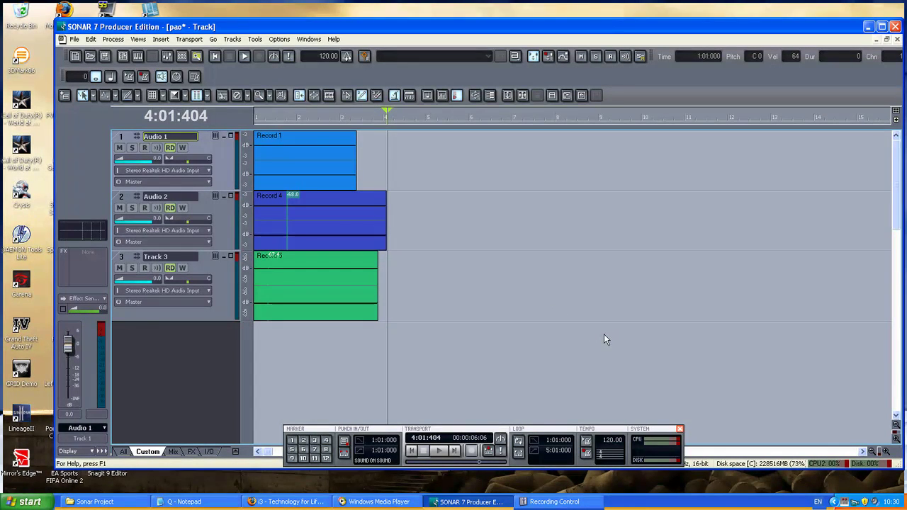
key(F11)
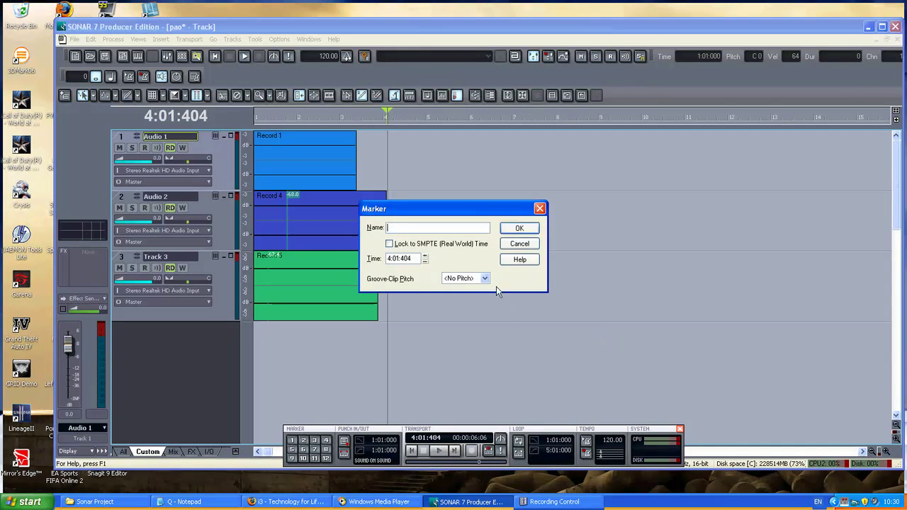
click(511, 247)
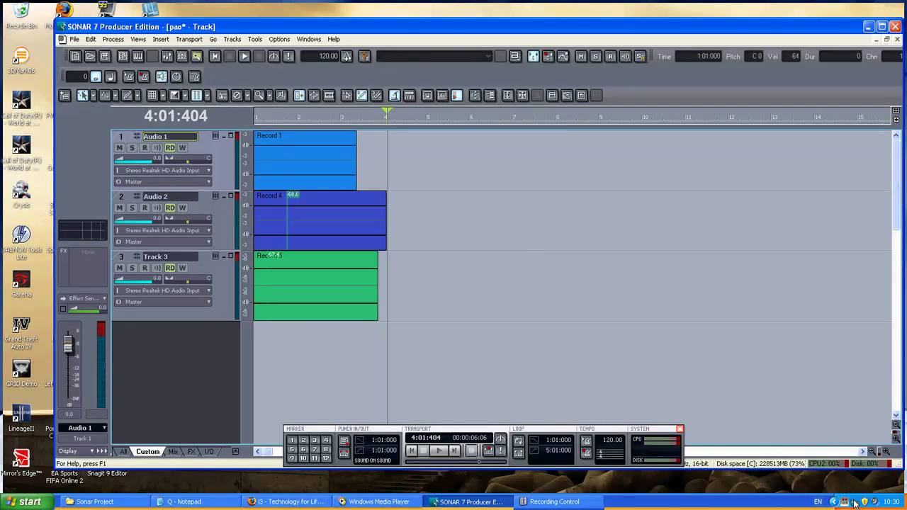